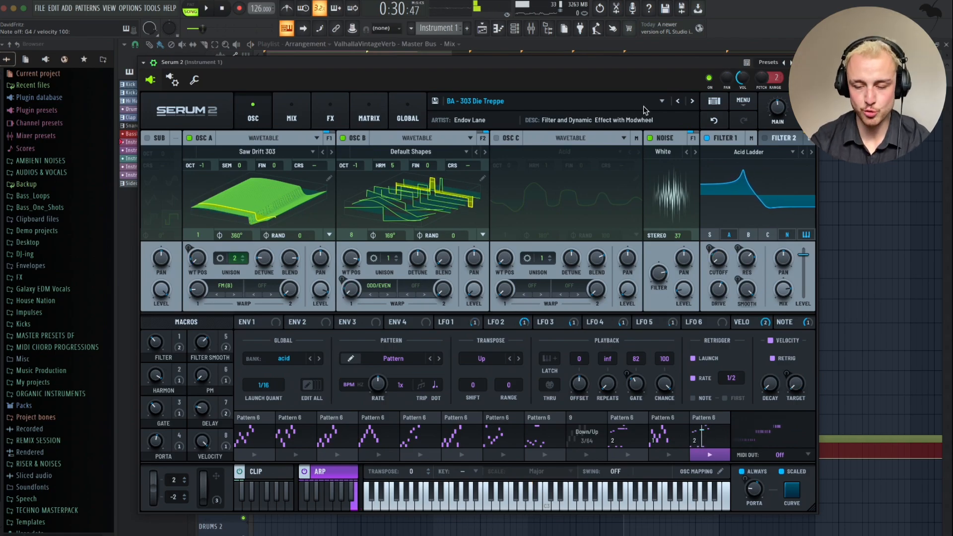
- Close the Serum 2 and channel rack windows, start playback, and select bars 17 to 25 of the playlist as the loop range
{"action": "left_click", "coordinate": [810, 63]}
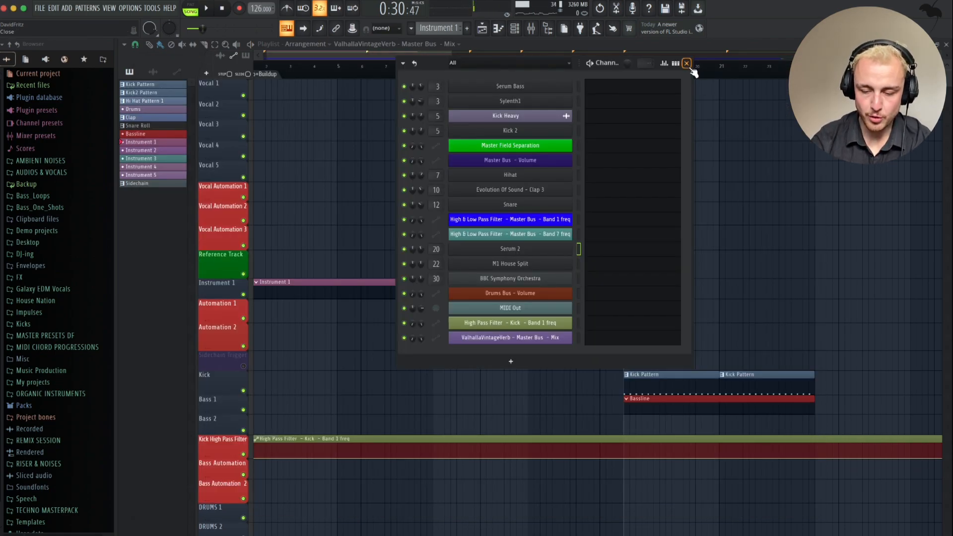
{"action": "left_click", "coordinate": [688, 64]}
{"action": "scroll", "coordinate": [682, 257], "scroll_direction": "right", "scroll_amount": 3}
{"action": "scroll", "coordinate": [520, 260], "scroll_direction": "up", "scroll_amount": 3}
{"action": "scroll", "coordinate": [520, 260], "scroll_direction": "right", "scroll_amount": 3}
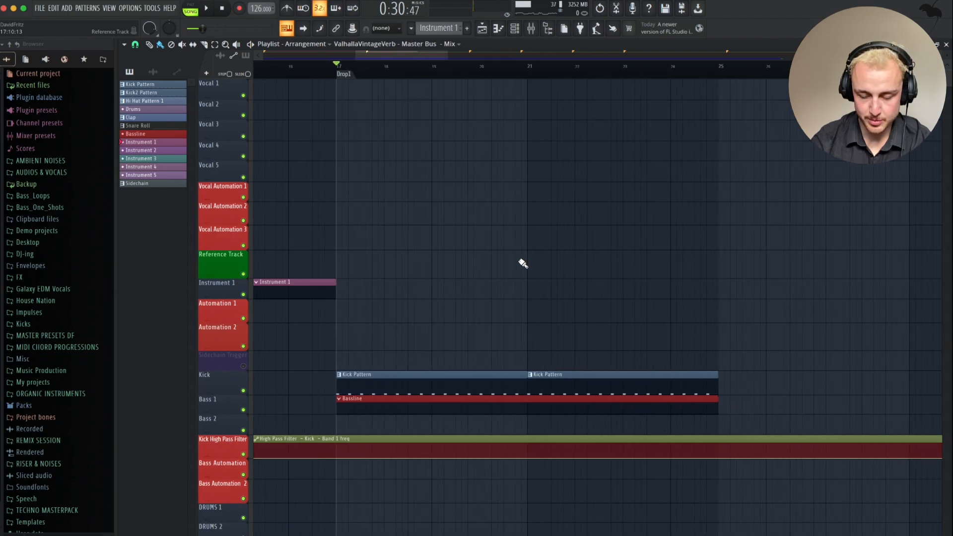
{"action": "scroll", "coordinate": [533, 260], "scroll_direction": "down", "scroll_amount": 3}
{"action": "key", "text": "space"}
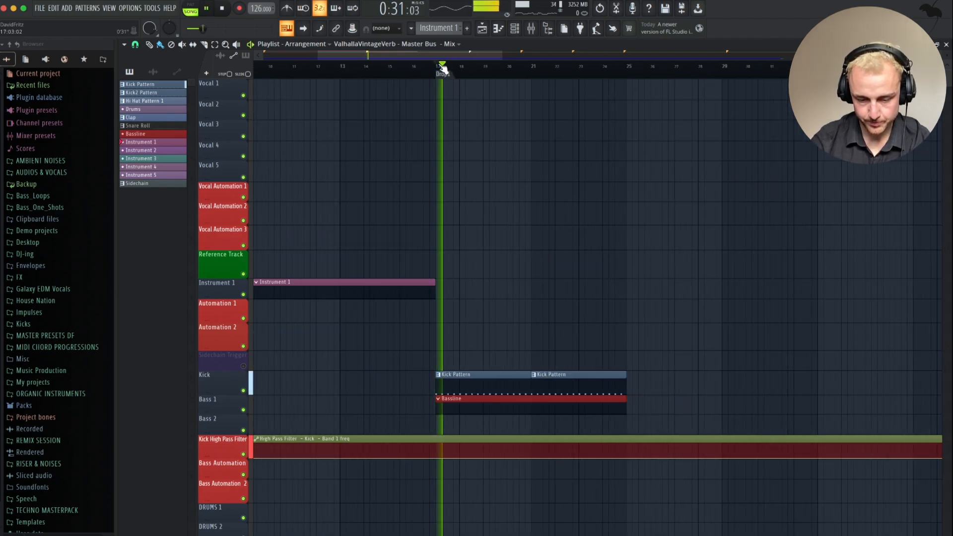
{"action": "left_click_drag", "start_coordinate": [445, 68], "coordinate": [627, 52]}
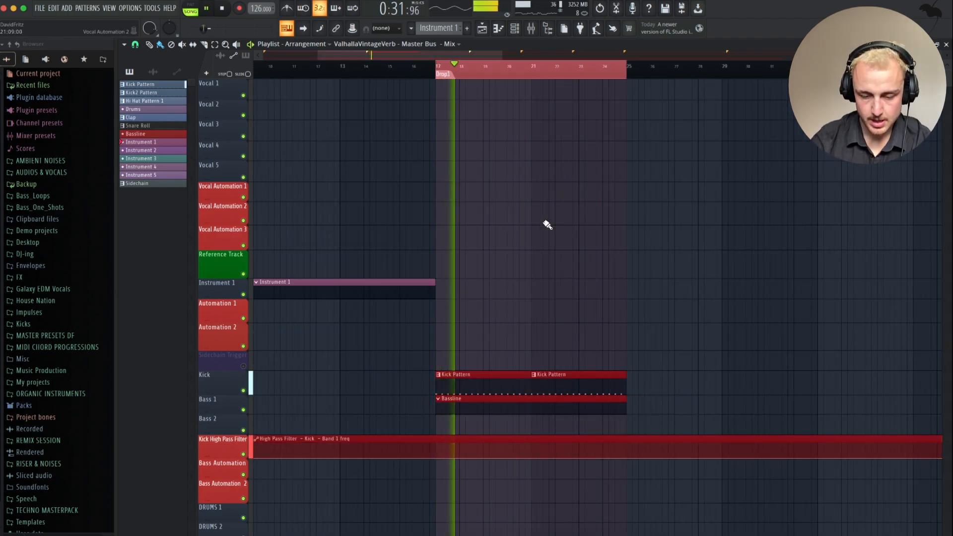
{"action": "scroll", "coordinate": [547, 223], "scroll_direction": "right", "scroll_amount": 3}
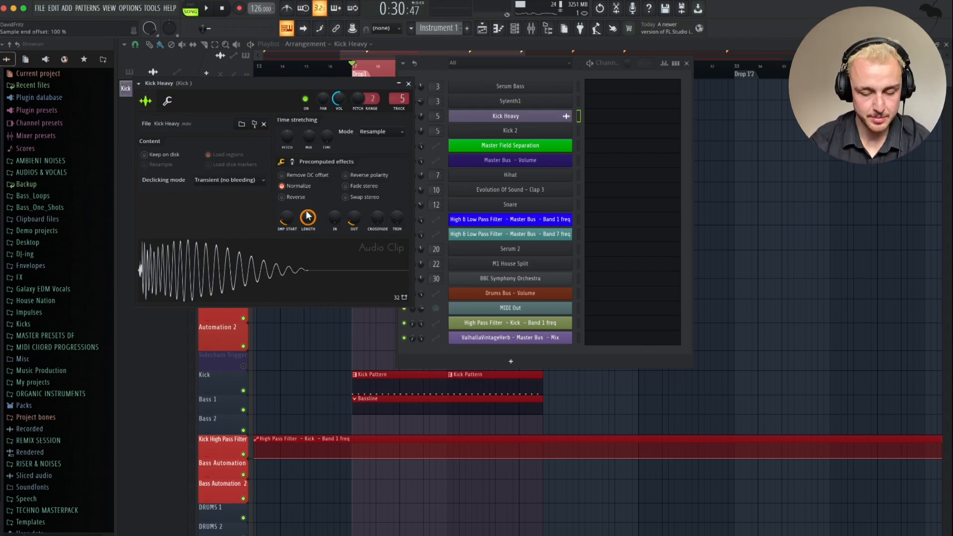
- Try shortening the Kick Heavy sample's length, restore it to 100%, and close the sampler and channel rack
{"action": "mouse_move", "coordinate": [308, 215]}
{"action": "left_mouse_down"}
{"action": "mouse_move", "coordinate": [308, 243]}
{"action": "mouse_move", "coordinate": [307, 214]}
{"action": "left_mouse_up"}
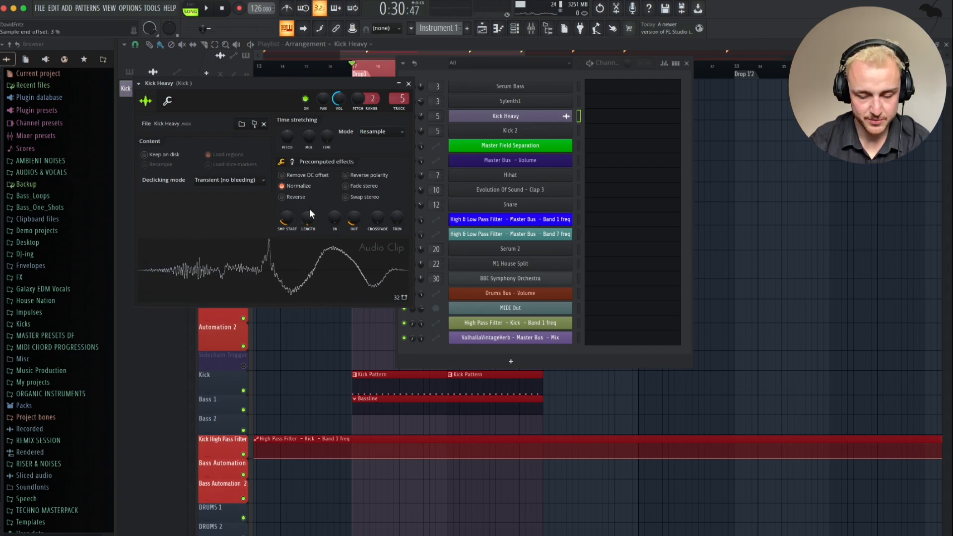
{"action": "left_click", "coordinate": [284, 281]}
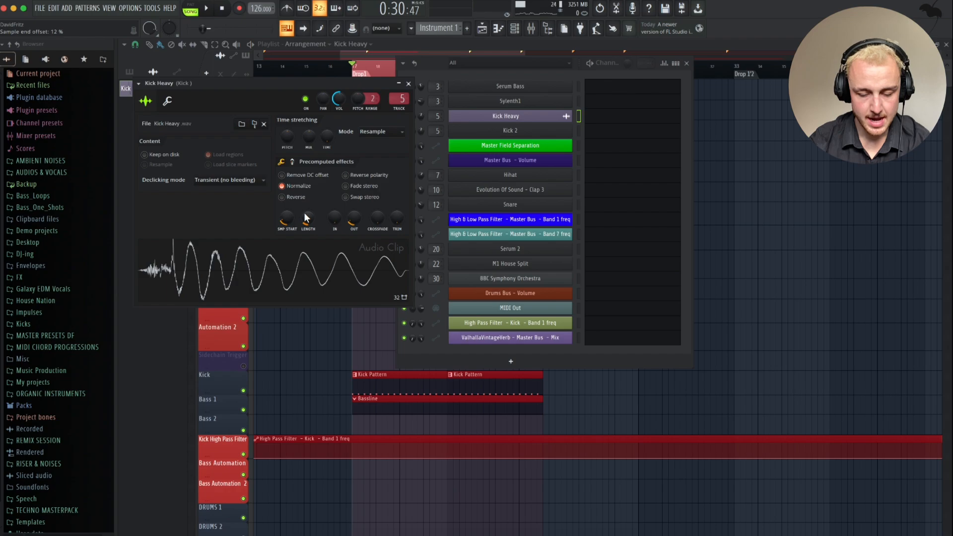
{"action": "left_click_drag", "start_coordinate": [305, 213], "coordinate": [304, 164]}
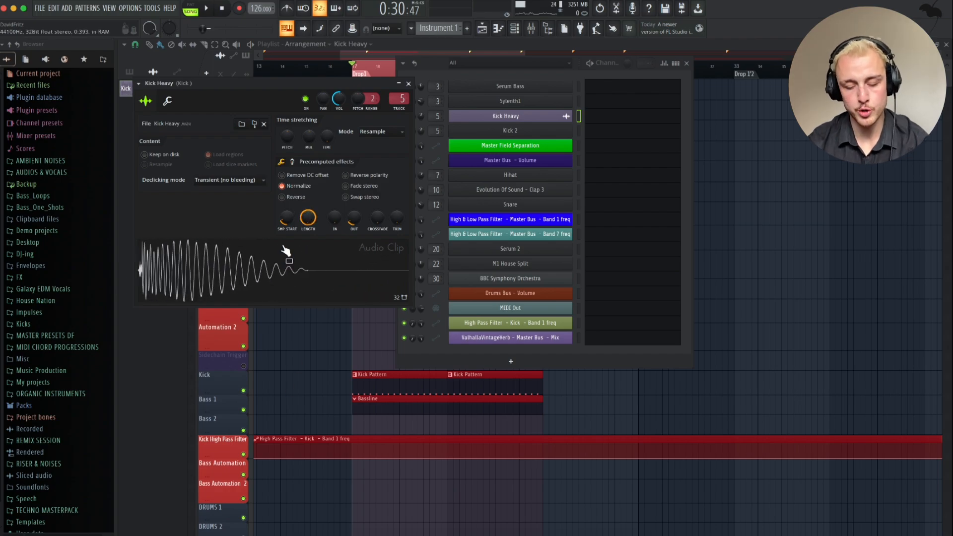
{"action": "key", "text": "Escape"}
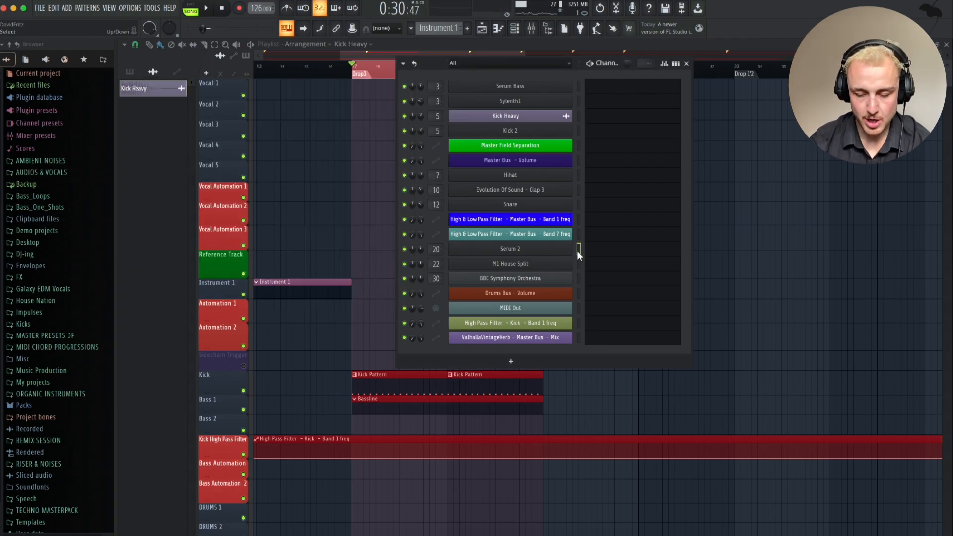
{"action": "left_click", "coordinate": [687, 63]}
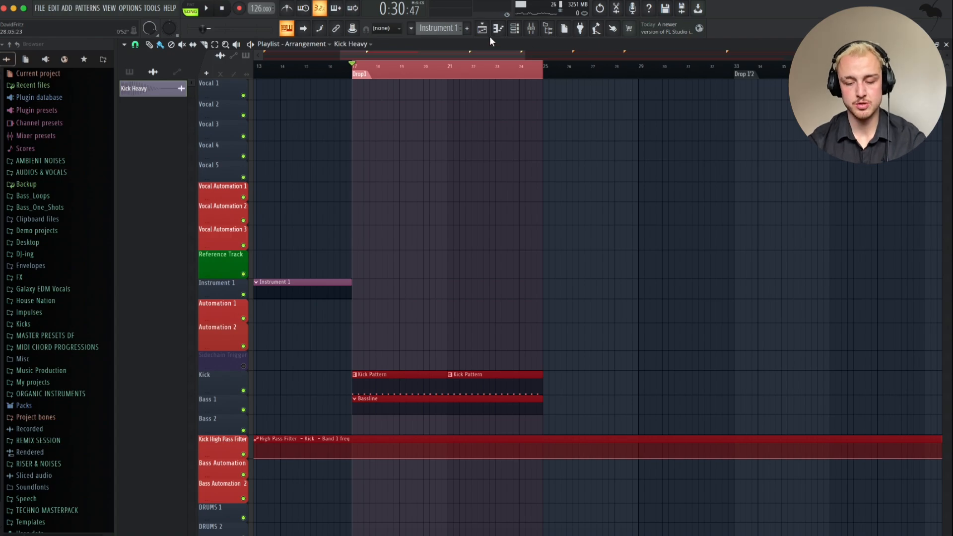
- Open the Serum 2 instrument from the channel rack and review its BA - 303 Die Treppe preset
{"action": "left_click", "coordinate": [515, 28]}
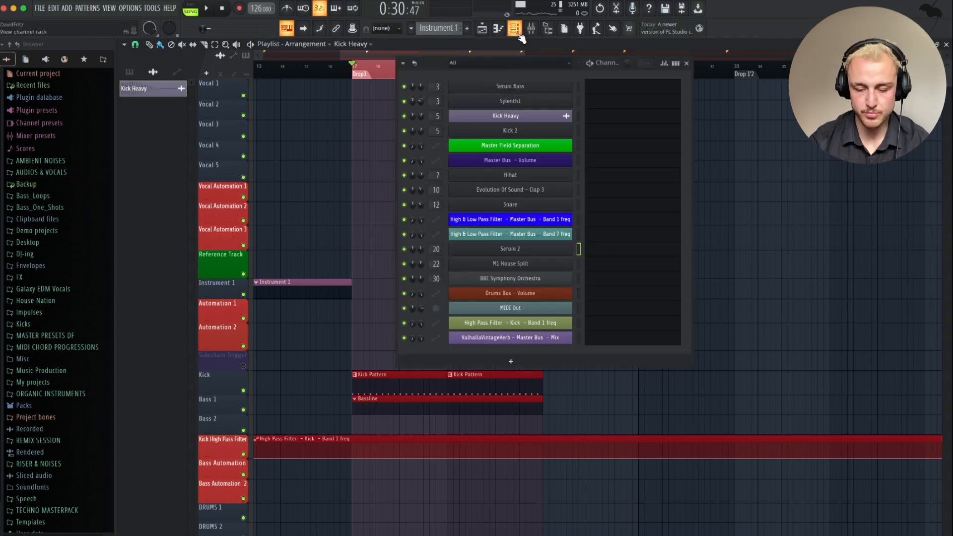
{"action": "left_click", "coordinate": [502, 251]}
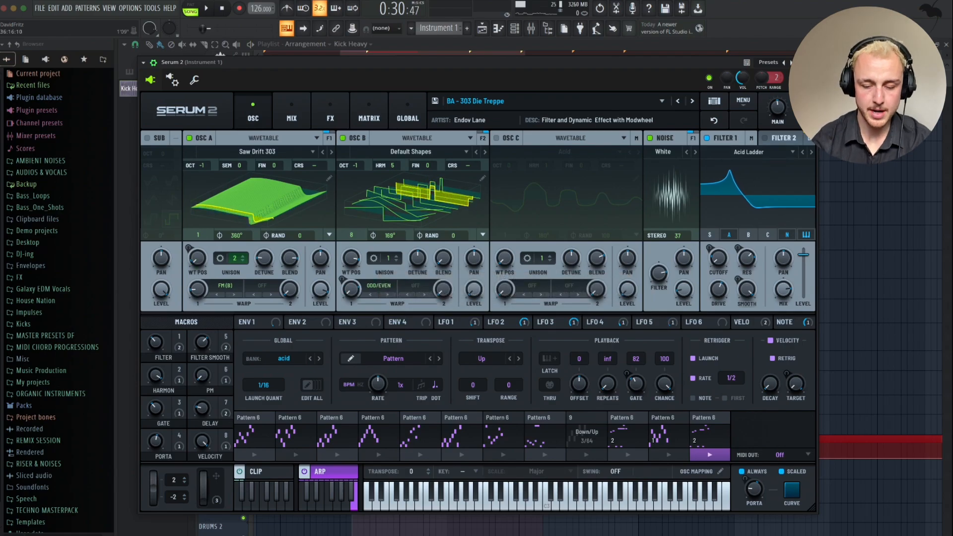
{"action": "key", "text": "space"}
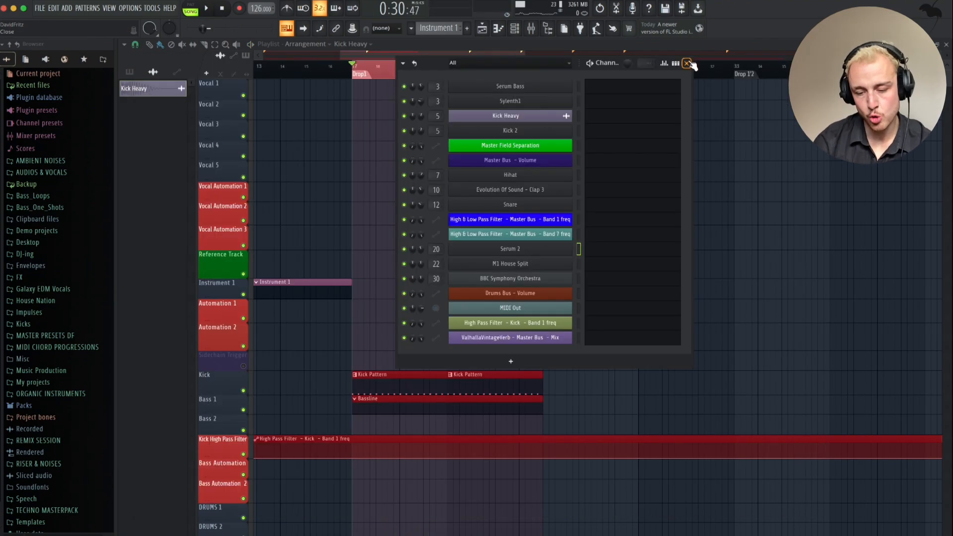
- Select the Instrument 1 pattern and move its playlist clip along the Instrument 1 track to start at bar 17
{"action": "left_click", "coordinate": [128, 73]}
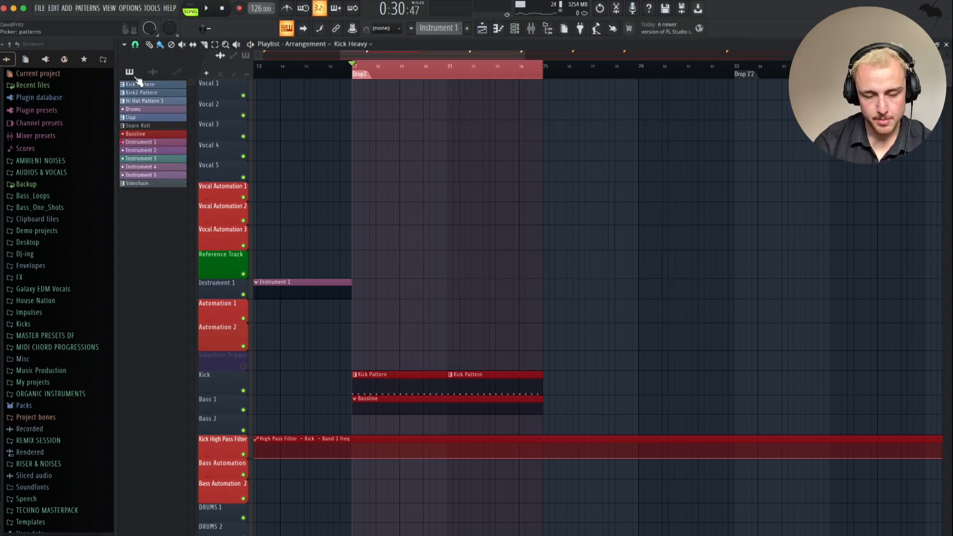
{"action": "left_click", "coordinate": [142, 141]}
{"action": "scroll", "coordinate": [406, 204], "scroll_direction": "down", "scroll_amount": 4}
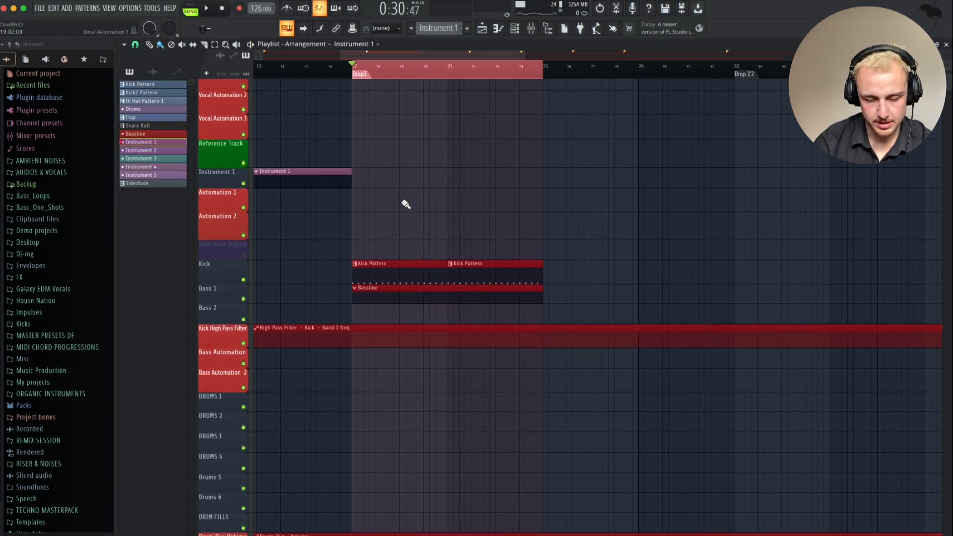
{"action": "left_click", "coordinate": [337, 191]}
{"action": "left_click_drag", "start_coordinate": [327, 183], "coordinate": [484, 180]}
{"action": "left_click_drag", "start_coordinate": [263, 187], "coordinate": [547, 179]}
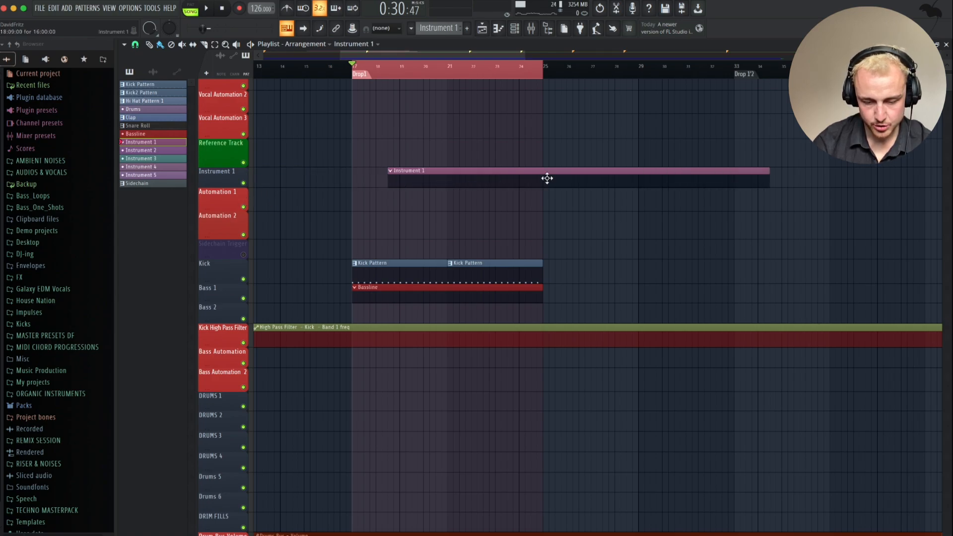
{"action": "left_click_drag", "start_coordinate": [512, 174], "coordinate": [500, 173]}
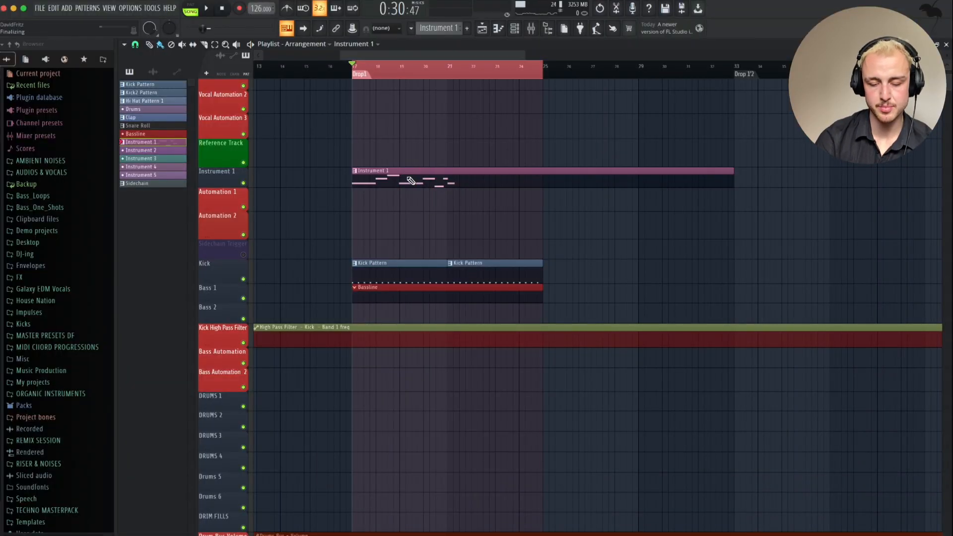
- Play back the Instrument 1 melody with the kick and set the Serum 2 channel's volume to 44%
{"action": "double_click", "coordinate": [411, 181]}
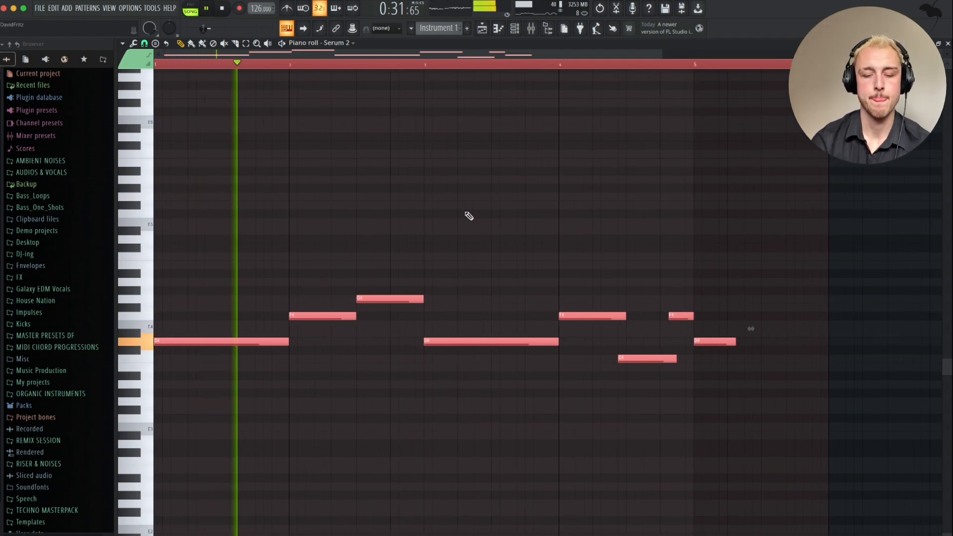
{"action": "key", "text": "Escape"}
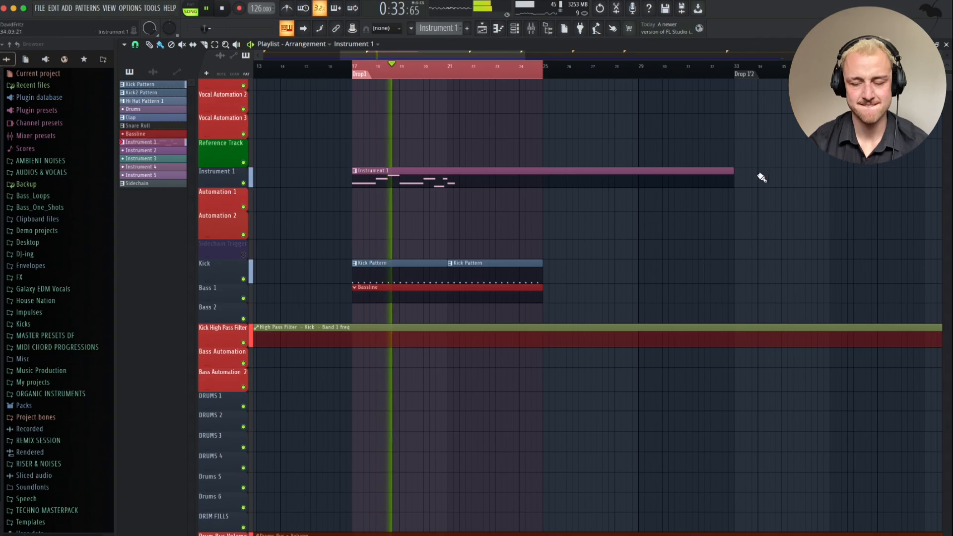
{"action": "double_click", "coordinate": [548, 184]}
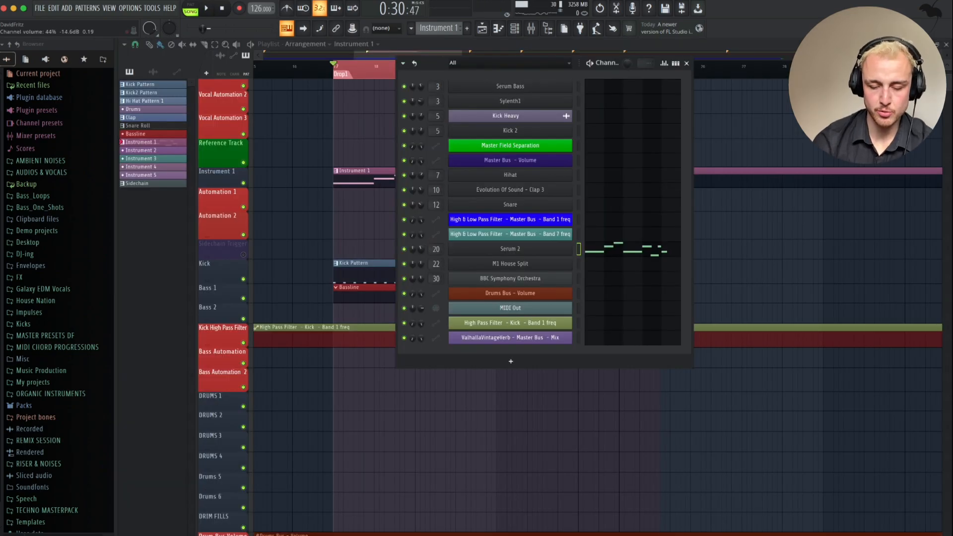
{"action": "key", "text": "space"}
{"action": "key", "text": "Escape"}
- Enable the High & Low Pass Filter on the Instrument 1 mixer track and set its high-pass band 1 to 125 Hz
{"action": "left_click", "coordinate": [531, 27]}
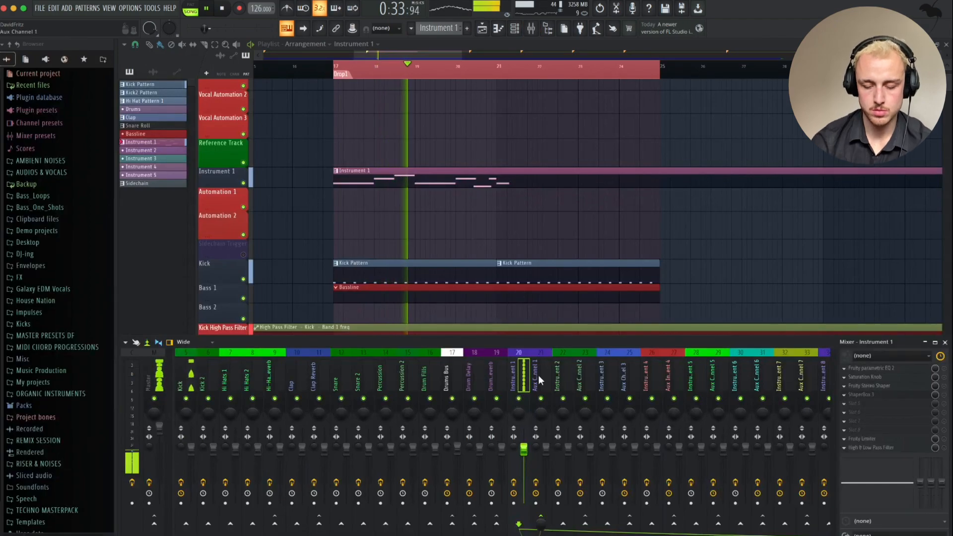
{"action": "key", "text": "space"}
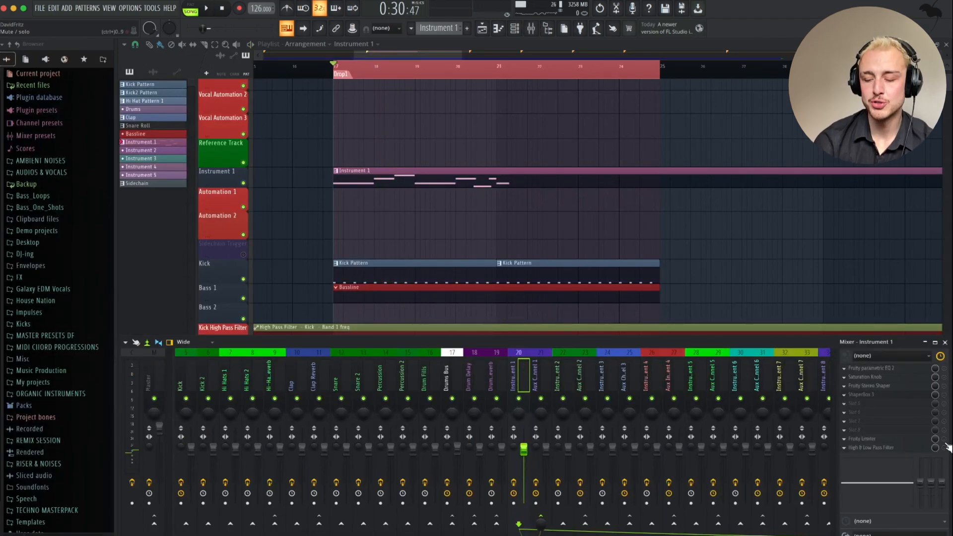
{"action": "left_click", "coordinate": [870, 447]}
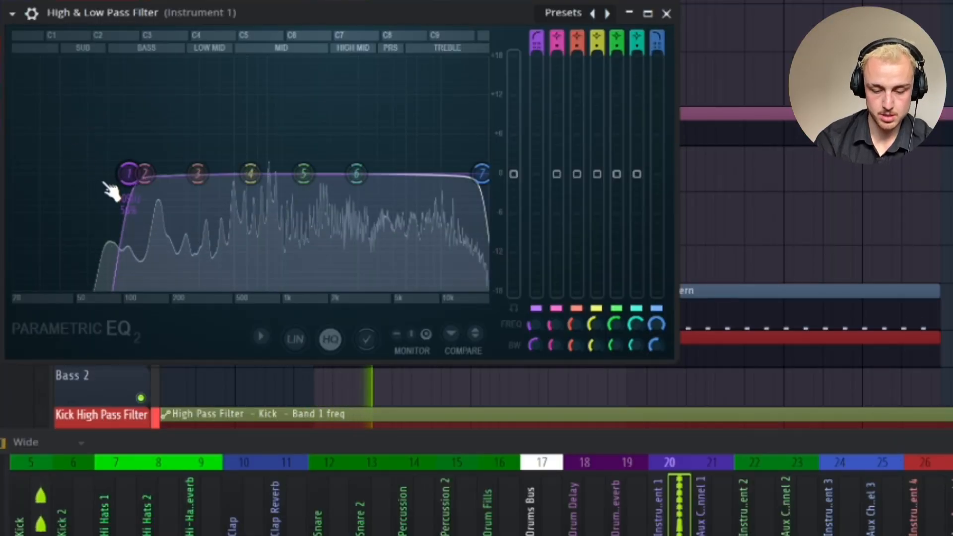
{"action": "mouse_move", "coordinate": [130, 174]}
{"action": "left_mouse_down"}
{"action": "mouse_move", "coordinate": [209, 174]}
{"action": "mouse_move", "coordinate": [13, 169]}
{"action": "mouse_move", "coordinate": [138, 173]}
{"action": "left_mouse_up"}
{"action": "key", "text": "space"}
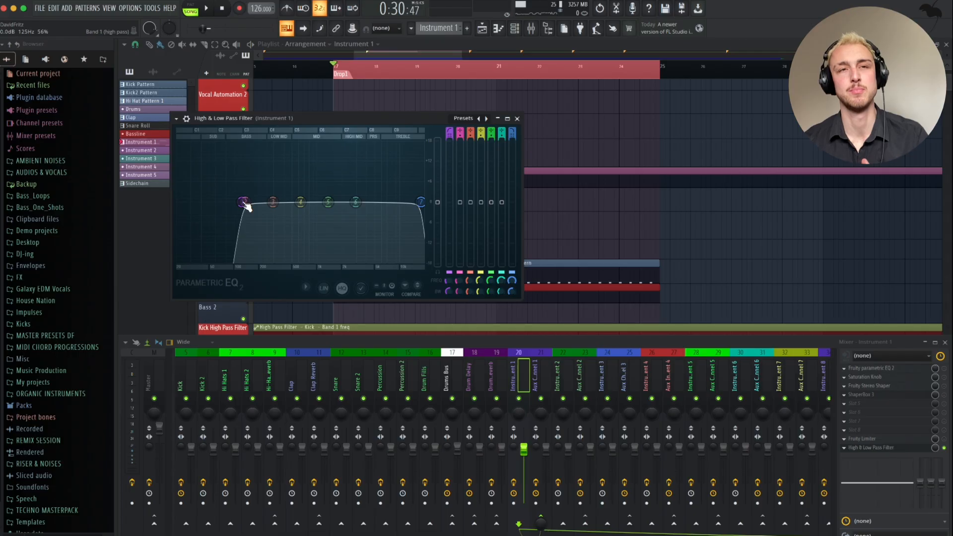
{"action": "key", "text": "Escape"}
{"action": "key", "text": "Escape"}
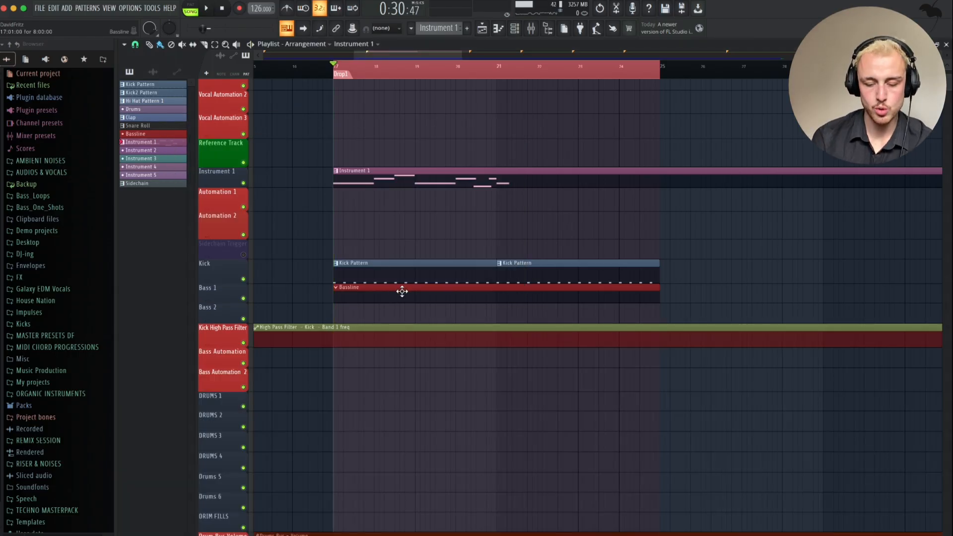
- Add a Serum channel for the Bassline pattern and load the bass preset BA - 4 Subs 1 Track
{"action": "left_click", "coordinate": [515, 31]}
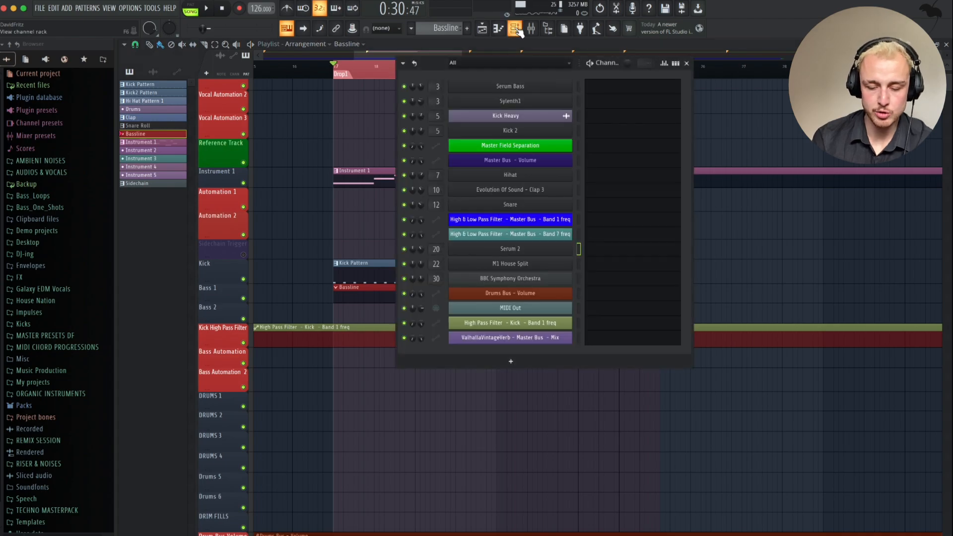
{"action": "left_click", "coordinate": [511, 361]}
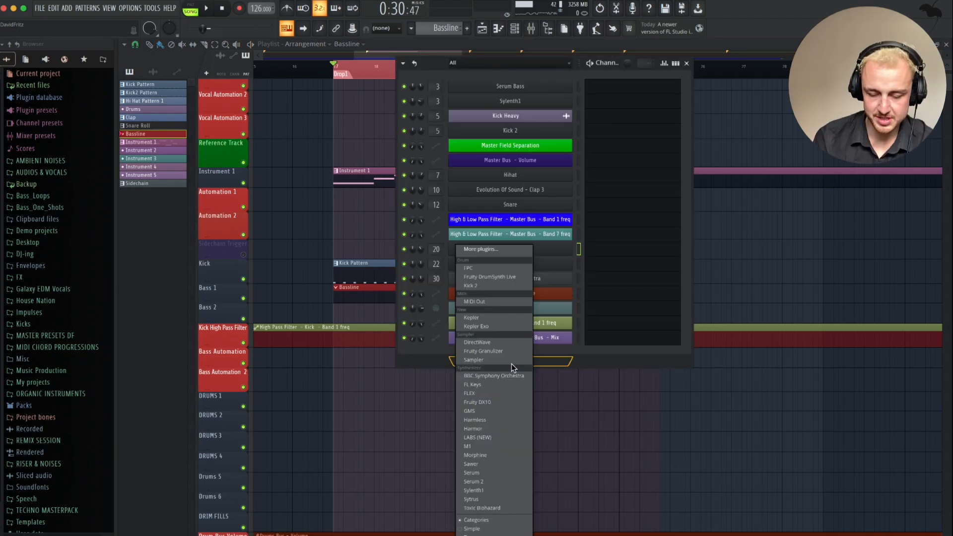
{"action": "left_click", "coordinate": [481, 473]}
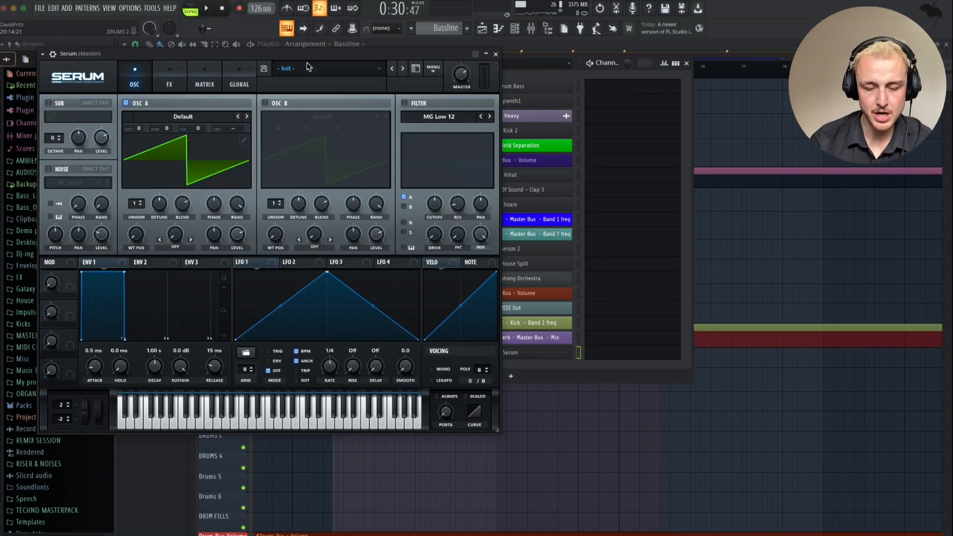
{"action": "left_click", "coordinate": [308, 68]}
{"action": "mouse_move", "coordinate": [314, 96]}
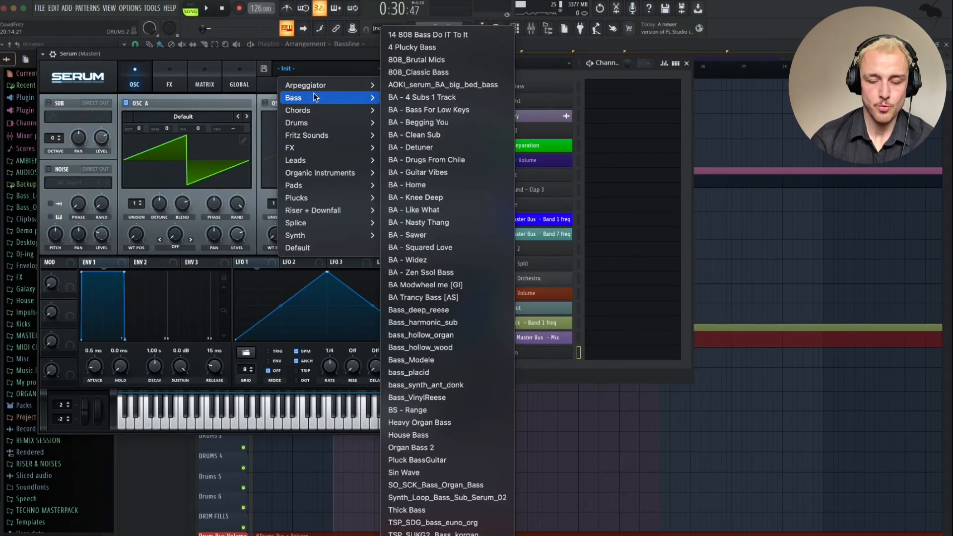
{"action": "left_click", "coordinate": [425, 100]}
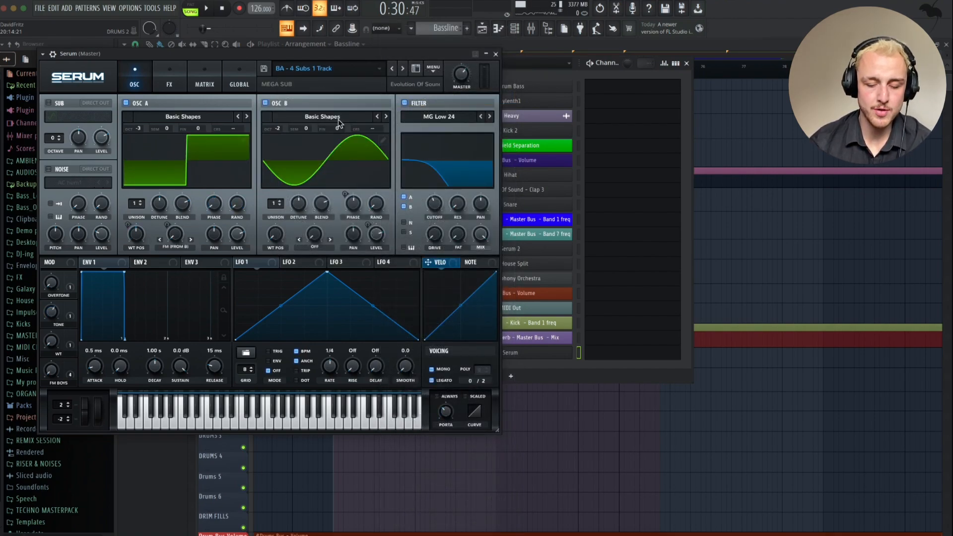
- Audition the bass preset with a few notes and set the Serum channel's volume to 58%
{"action": "key", "text": "s"}
{"action": "key", "text": "2"}
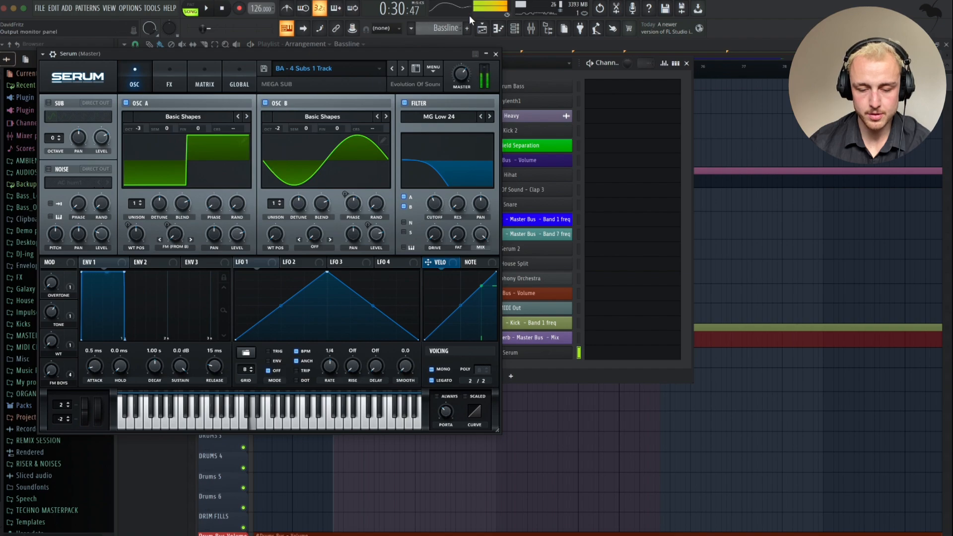
{"action": "left_click", "coordinate": [53, 54]}
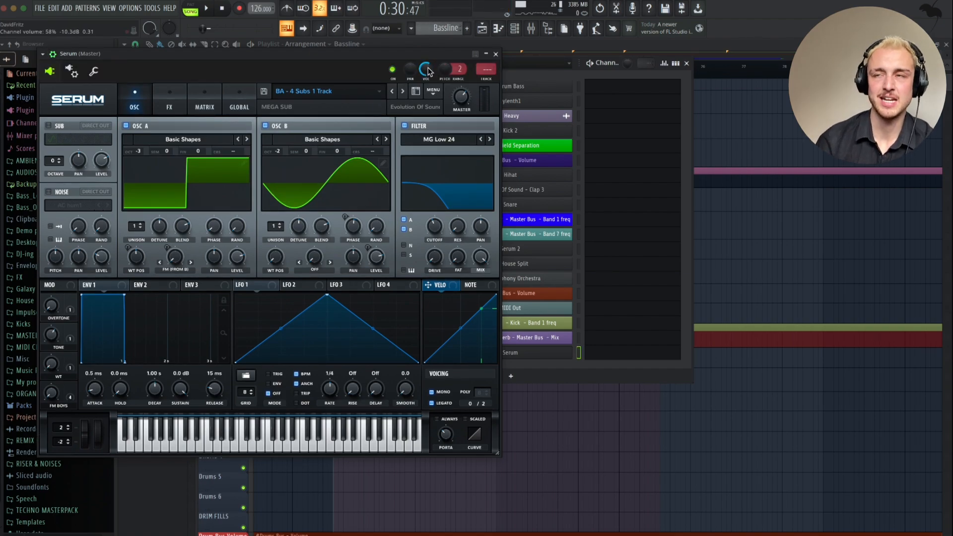
- Audition bass notes on the Serum channel, first alone and over the looped drop section
{"action": "key", "text": "v"}
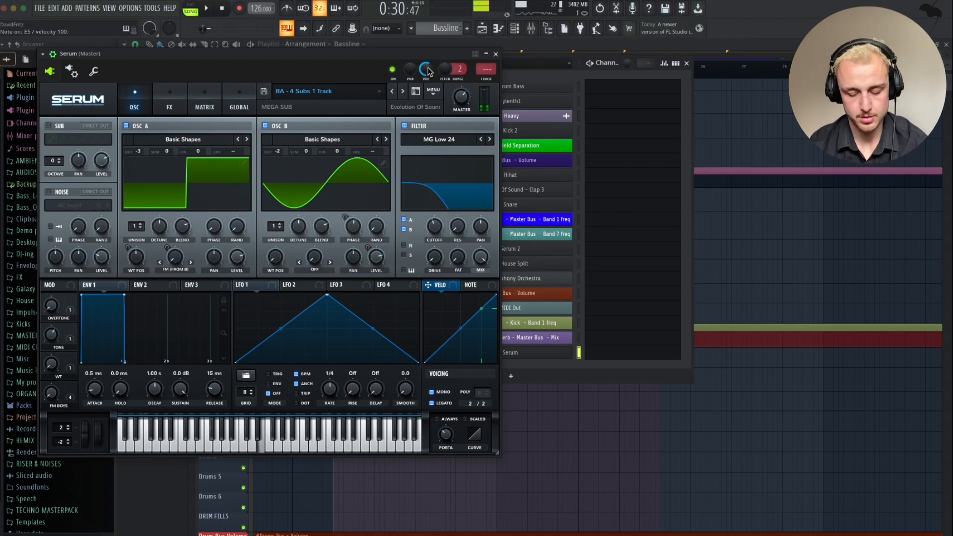
{"action": "key", "text": "comma"}
{"action": "key", "text": "m"}
{"action": "key", "text": "space"}
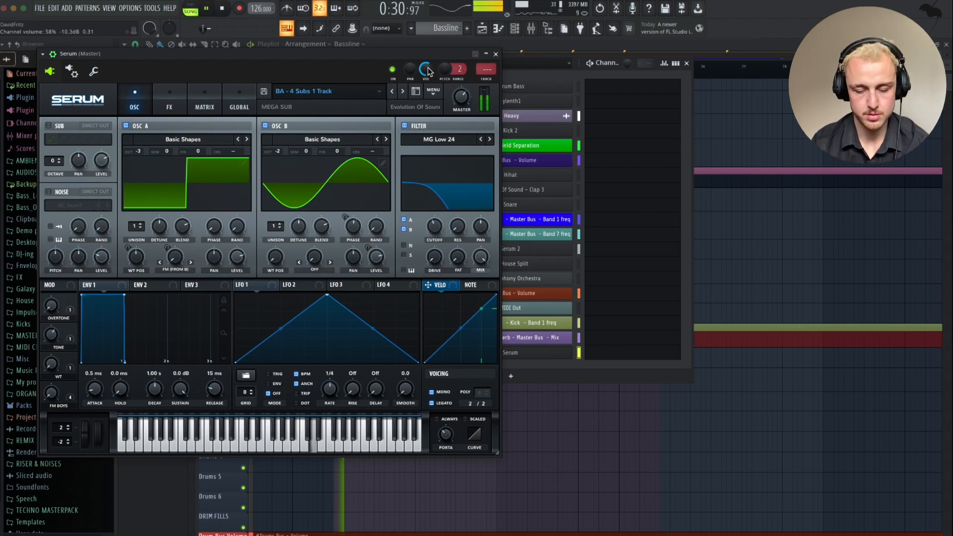
{"action": "key", "text": "space"}
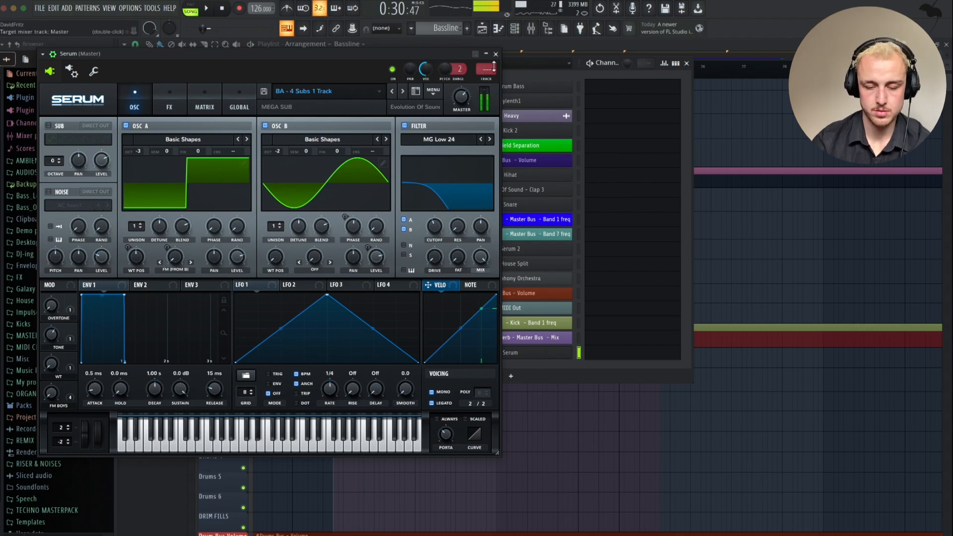
- Route the Serum channel to mixer track 3 (Bass 3) and inspect that track's LFOTool settings
{"action": "key", "text": "F9"}
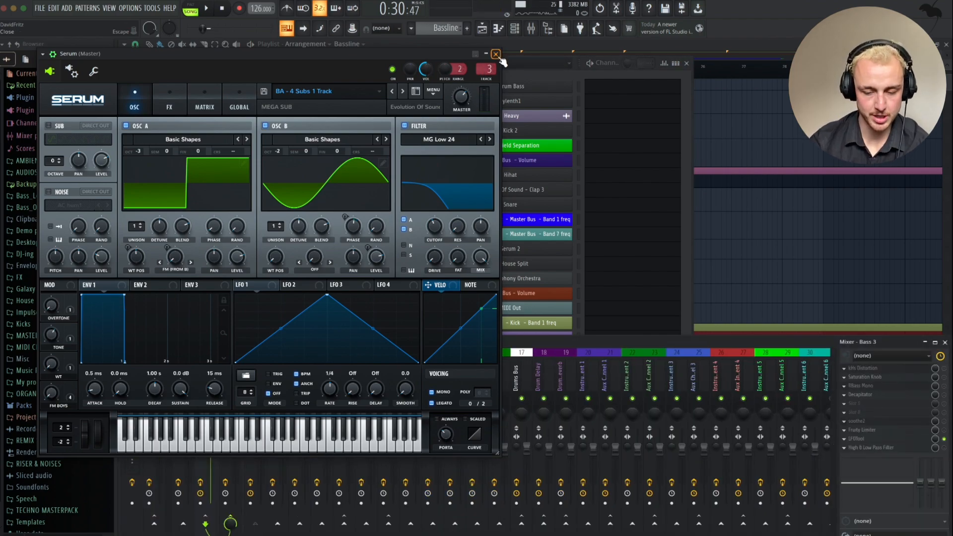
{"action": "left_click", "coordinate": [495, 54]}
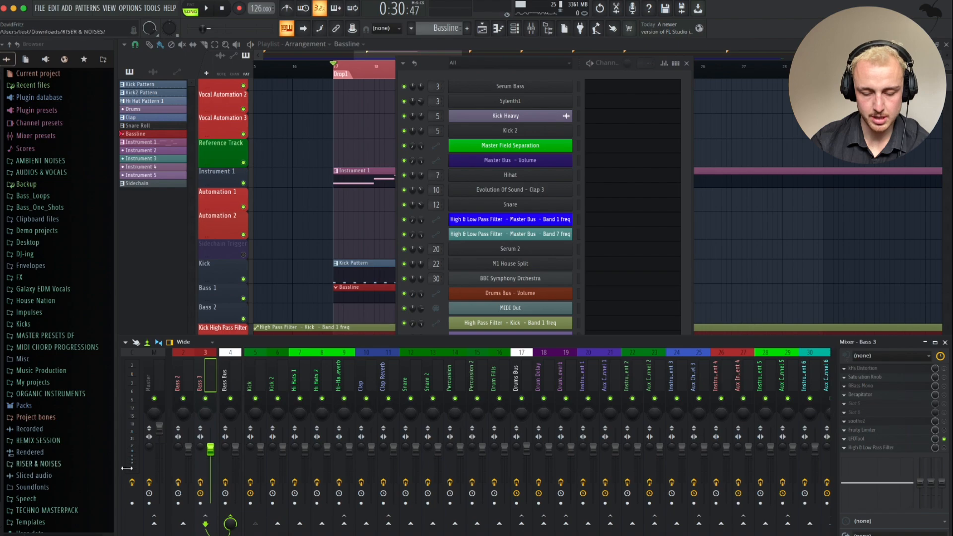
{"action": "left_click", "coordinate": [861, 439]}
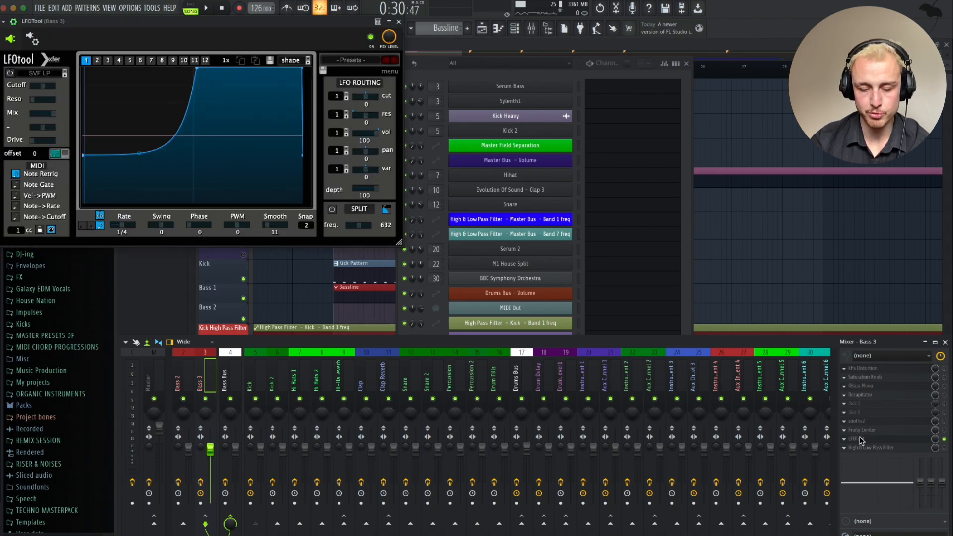
{"action": "left_click", "coordinate": [399, 22]}
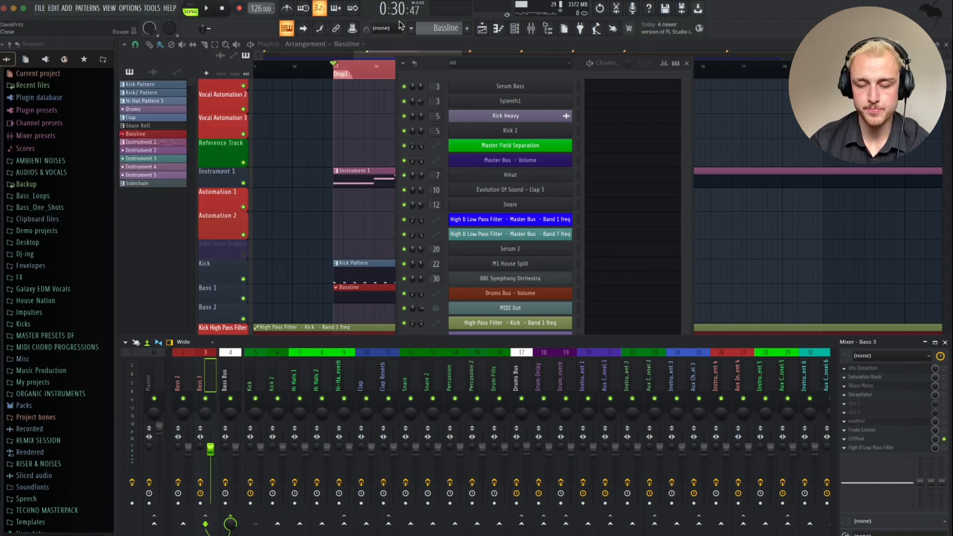
{"action": "left_click", "coordinate": [688, 64]}
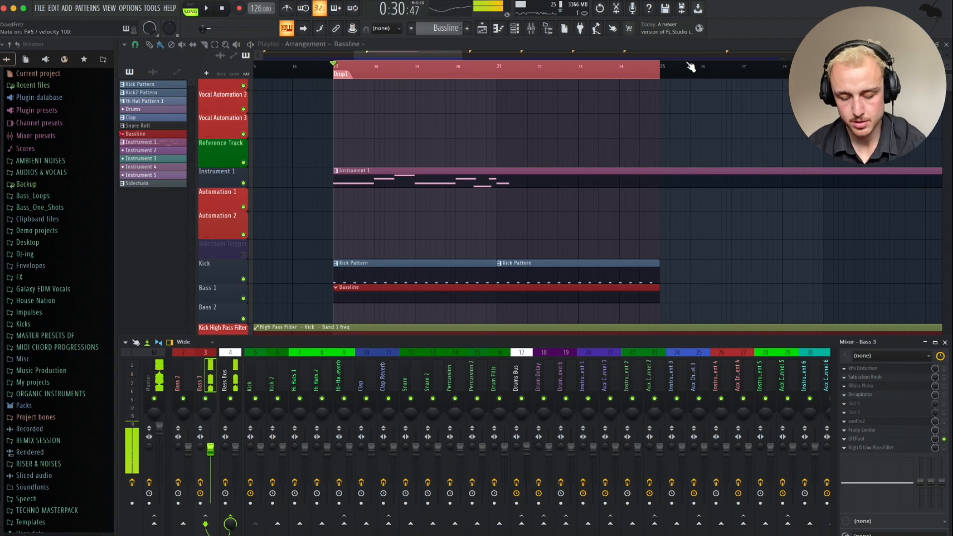
- Audition the bass over the looped drop section and close the mixer
{"action": "key", "text": "space"}
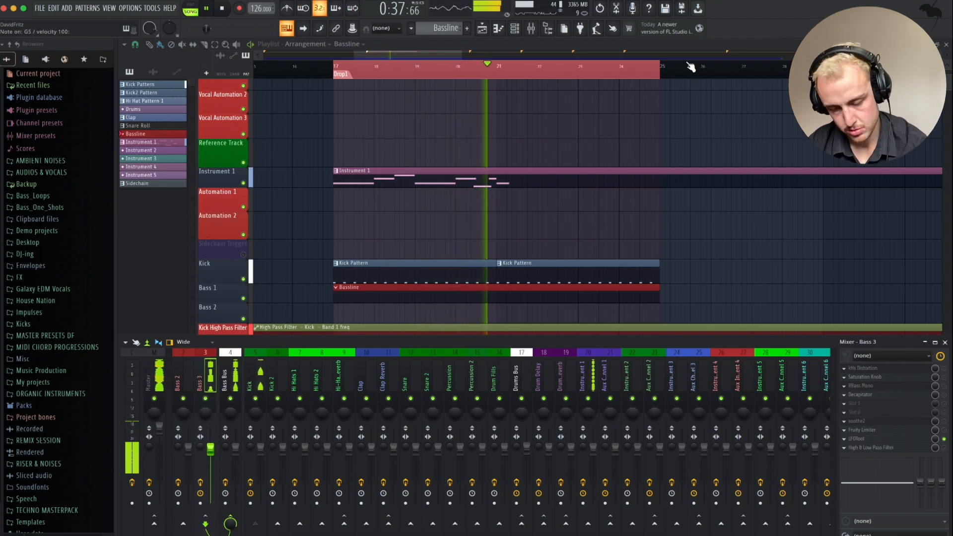
{"action": "key", "text": "space"}
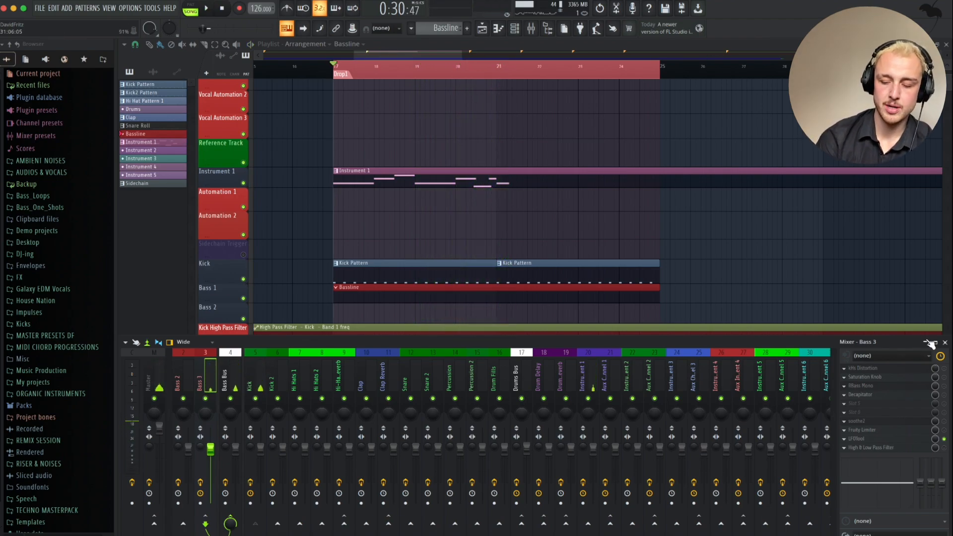
{"action": "left_click", "coordinate": [945, 342]}
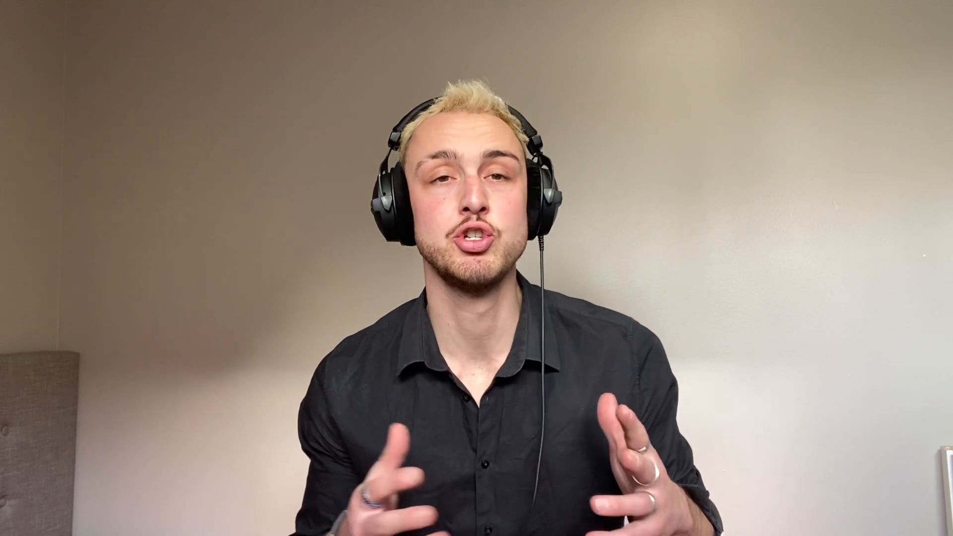
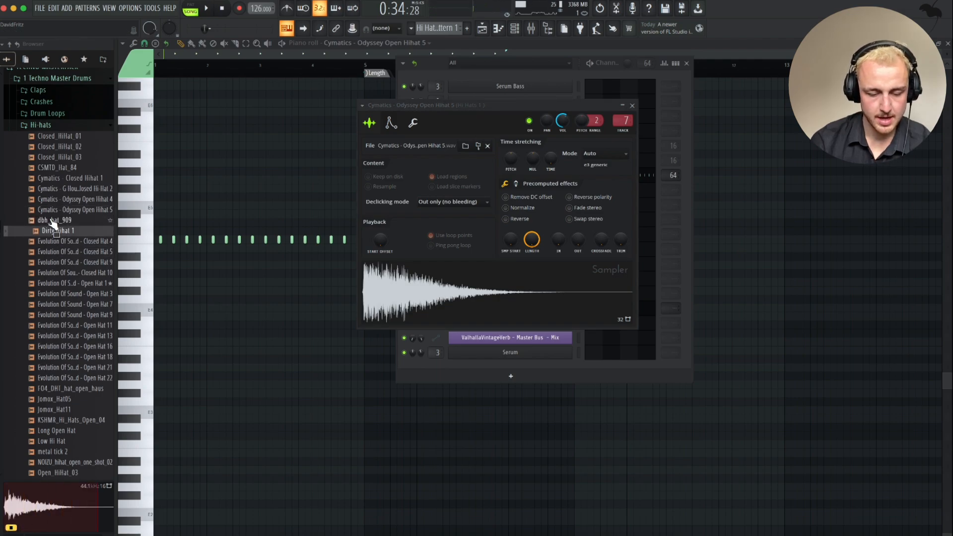
- Replace the hi-hat channel's sample with Dirty Hihat 1 from the Hi-hats folder and turn off its loop points
{"action": "left_click_drag", "start_coordinate": [474, 308], "coordinate": [474, 308]}
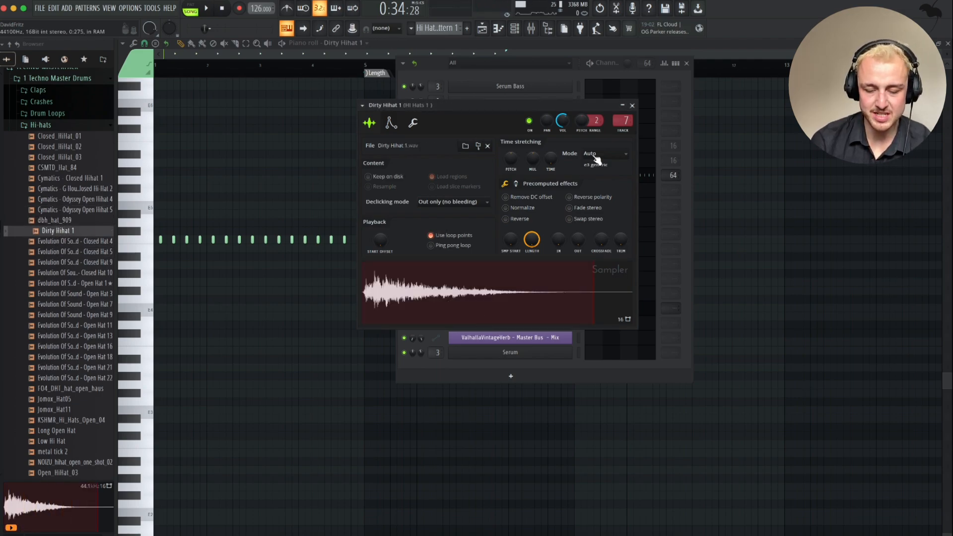
{"action": "key", "text": "space"}
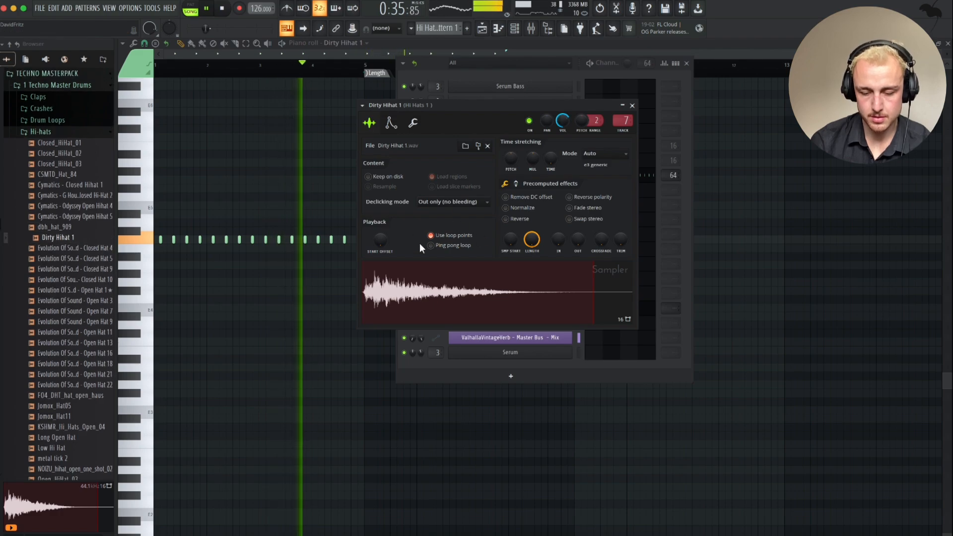
{"action": "left_click", "coordinate": [430, 235]}
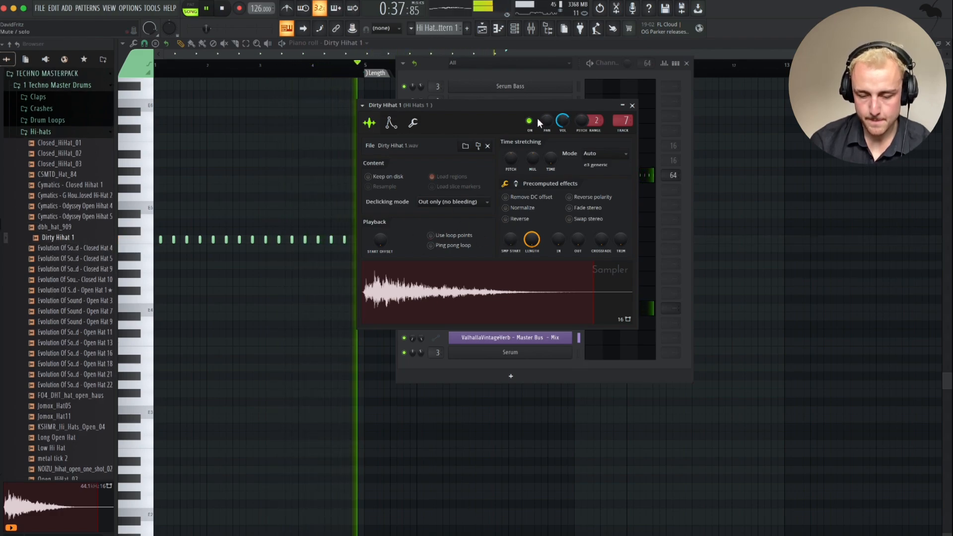
{"action": "key", "text": "space"}
{"action": "key", "text": "Escape"}
{"action": "key", "text": "Escape"}
{"action": "key", "text": "Escape"}
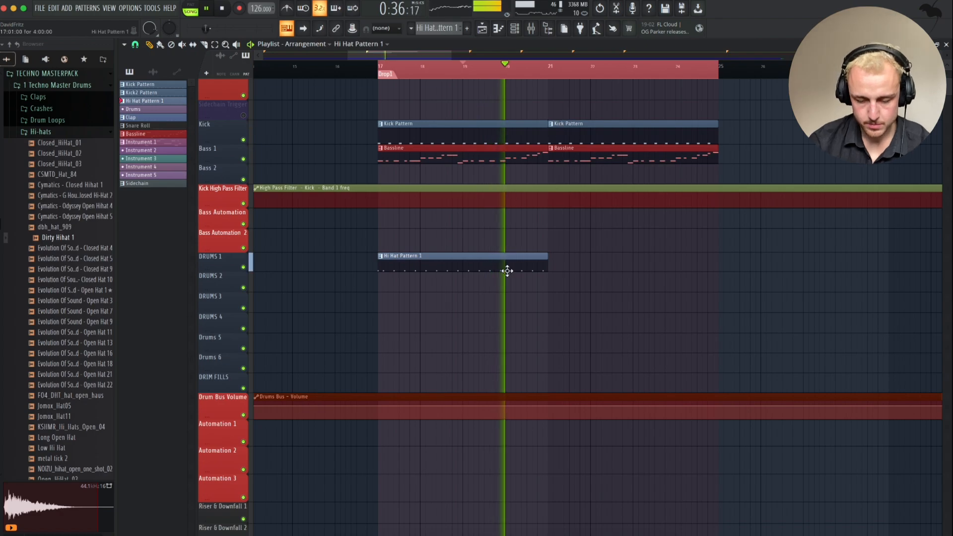
- Add a second Hi Hat Pattern 1 clip at bar 21 on the DRUMS 1 track and adjust the Dirty Hihat 1 channel's volume
{"action": "left_click", "coordinate": [551, 240]}
{"action": "left_click_drag", "start_coordinate": [617, 247], "coordinate": [617, 272]}
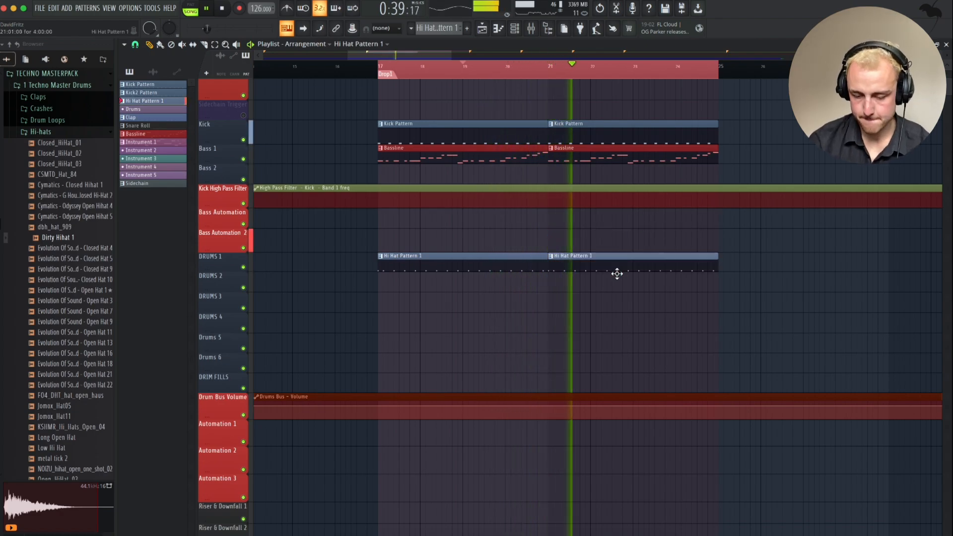
{"action": "left_click", "coordinate": [516, 30]}
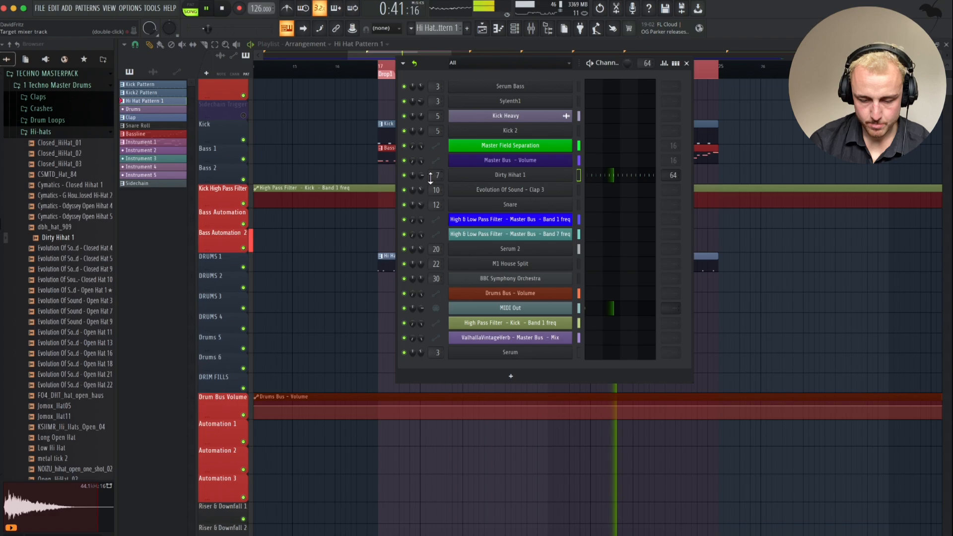
{"action": "left_click_drag", "start_coordinate": [421, 175], "coordinate": [421, 181]}
{"action": "key", "text": "F6"}
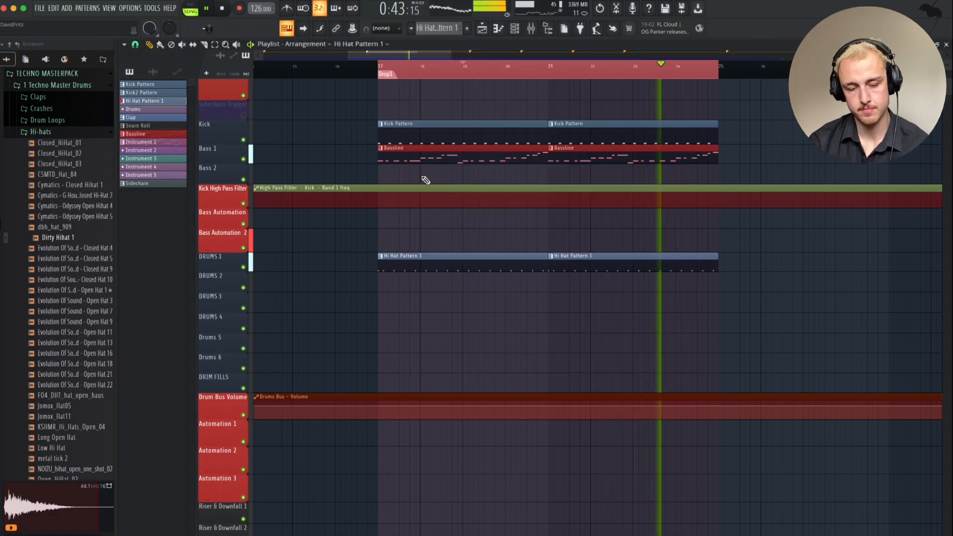
{"action": "key", "text": "space"}
- Place the Clap pattern at bar 17 on the DRUMS 2 track and audition it with the looped drop
{"action": "left_click", "coordinate": [158, 118]}
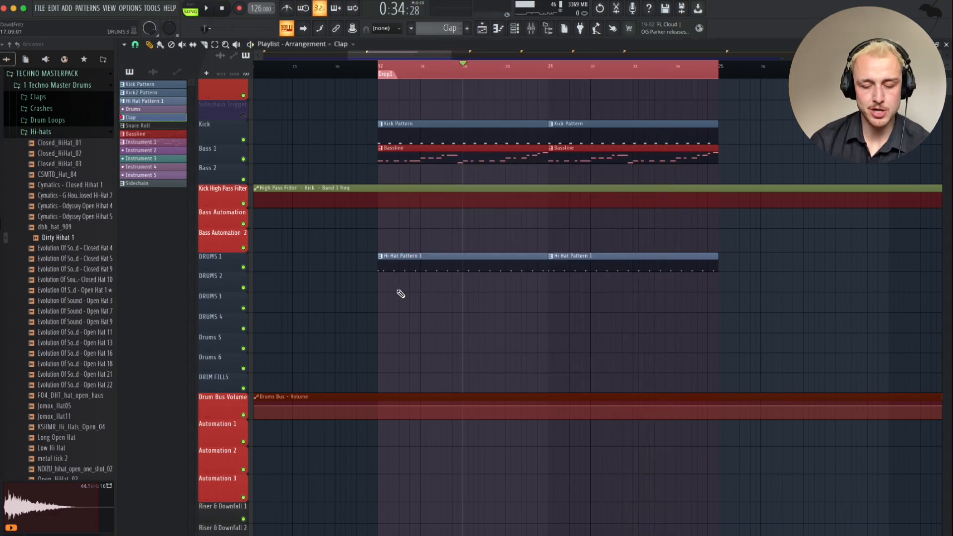
{"action": "left_click", "coordinate": [380, 282]}
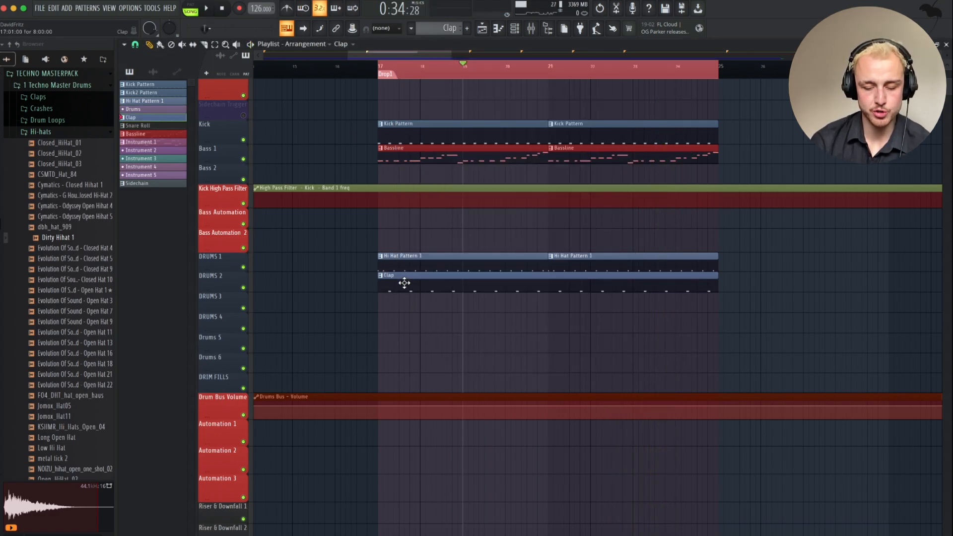
{"action": "double_click", "coordinate": [405, 283]}
{"action": "key", "text": "space"}
{"action": "key", "text": "F7"}
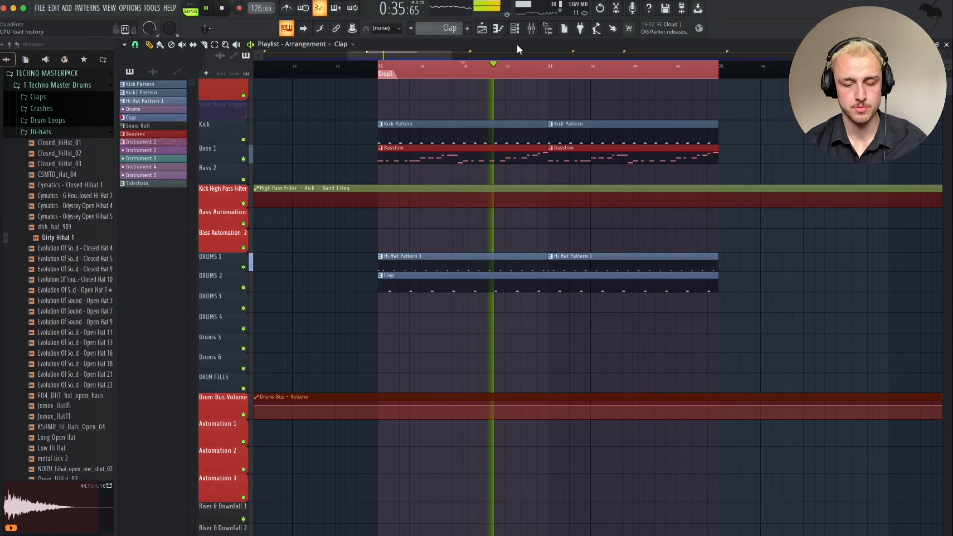
{"action": "key", "text": "space"}
- Browse the Techno Master Drums samples and replace the clap channel's sample with Evolution Of Sound - Clap 18
{"action": "scroll", "coordinate": [80, 240], "scroll_direction": "down", "scroll_amount": 5}
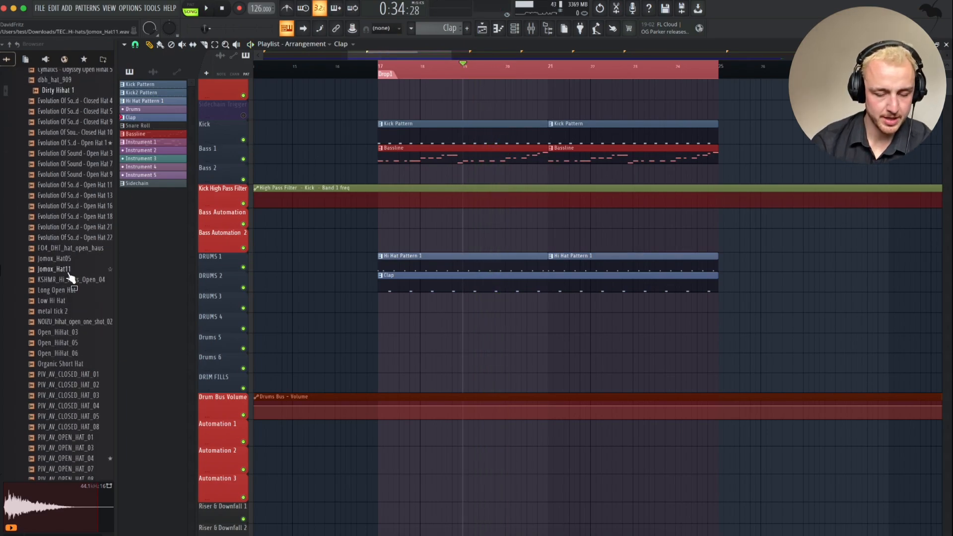
{"action": "scroll", "coordinate": [69, 275], "scroll_direction": "up", "scroll_amount": 5}
{"action": "left_click", "coordinate": [40, 147]}
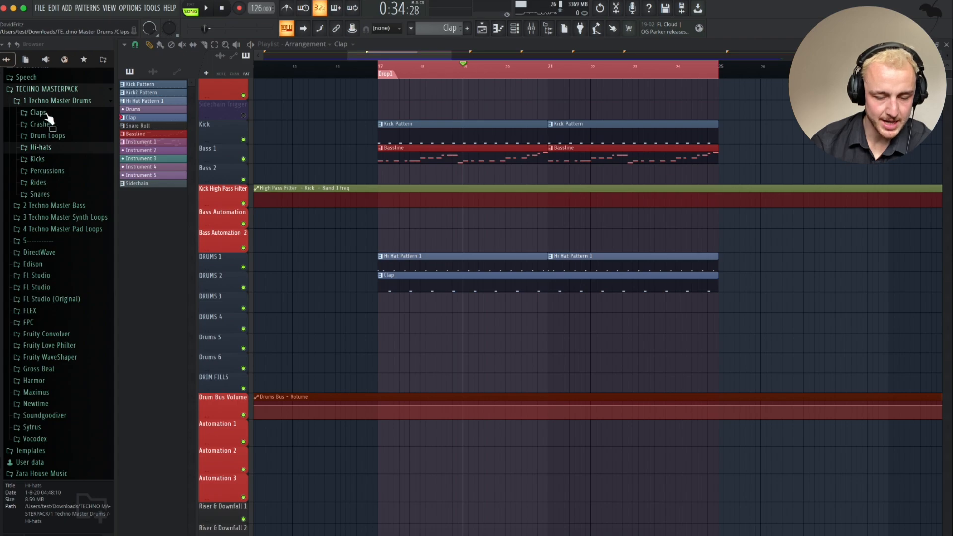
{"action": "left_click", "coordinate": [43, 124]}
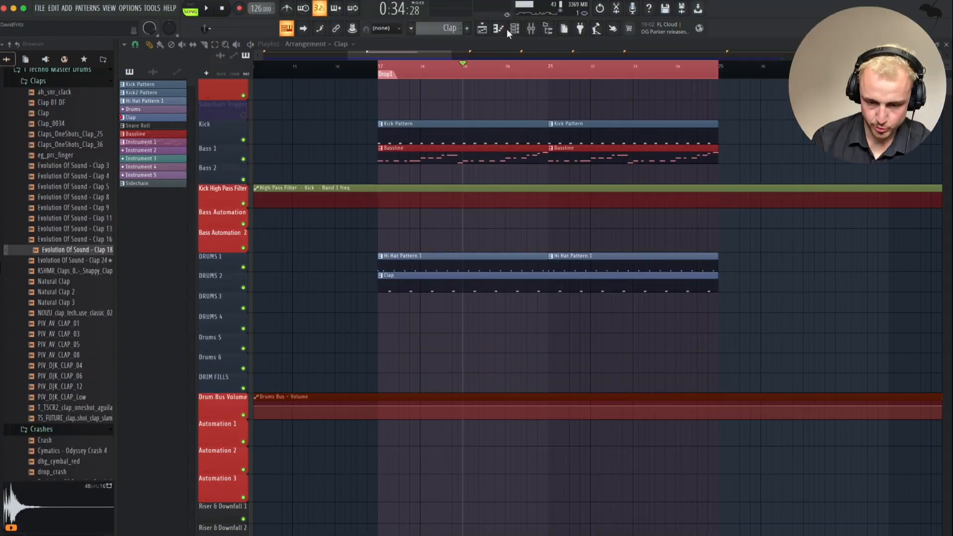
{"action": "left_click", "coordinate": [514, 30]}
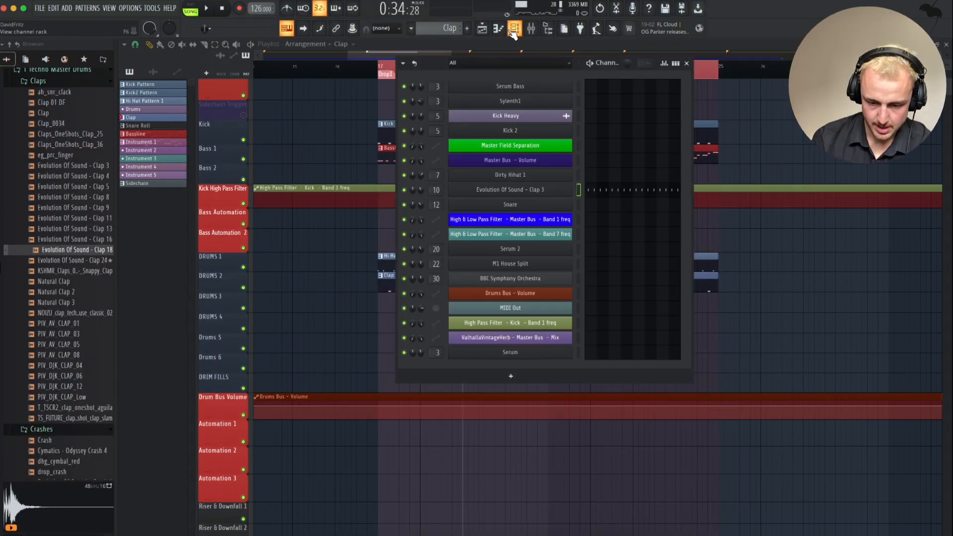
{"action": "left_click_drag", "start_coordinate": [80, 254], "coordinate": [548, 194]}
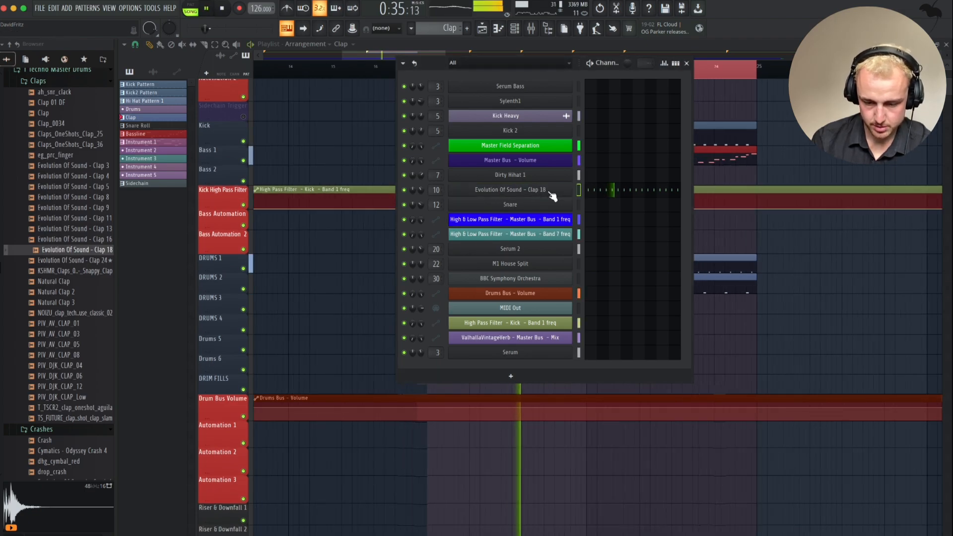
- Set the Clap 18 channel's volume to 41% while the drop section plays
{"action": "left_click", "coordinate": [551, 190]}
{"action": "key", "text": "space"}
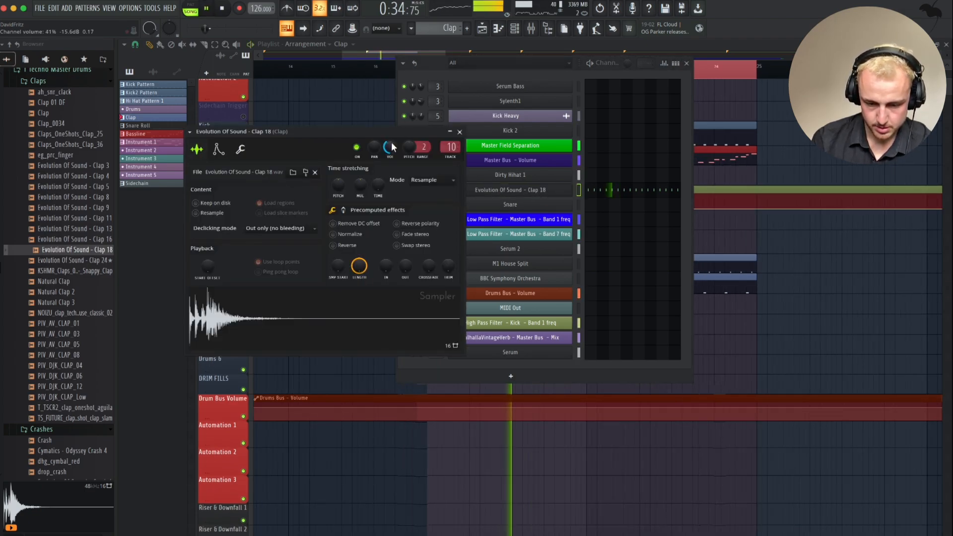
{"action": "key", "text": "Escape"}
{"action": "key", "text": "Escape"}
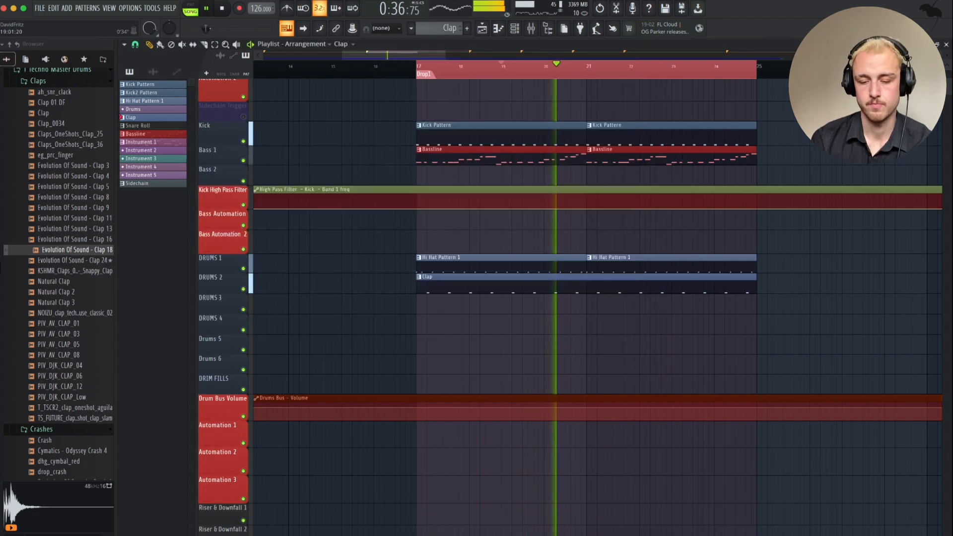
- Enable the Saturation Knob on the Clap mixer track, raise its saturation and compensate the gain difference
{"action": "left_click", "coordinate": [538, 29]}
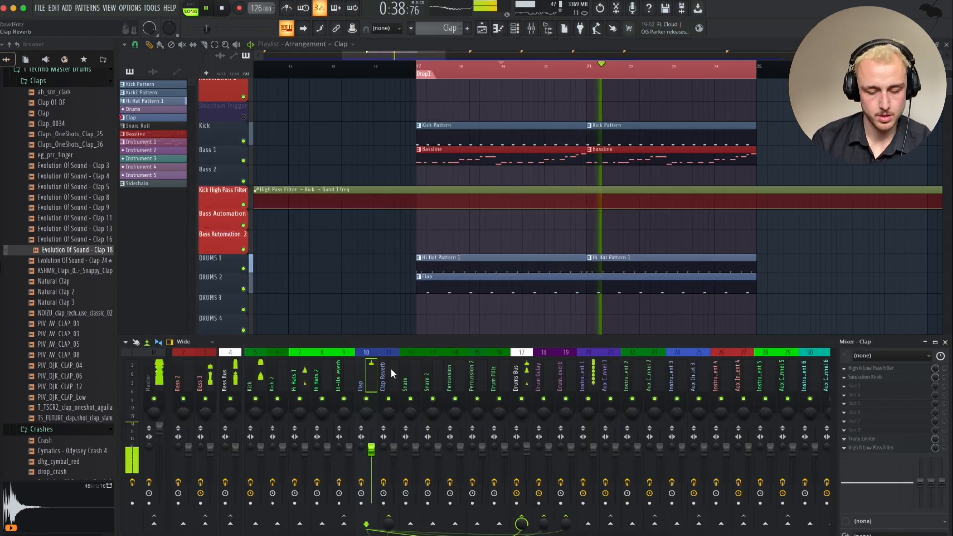
{"action": "key", "text": "space"}
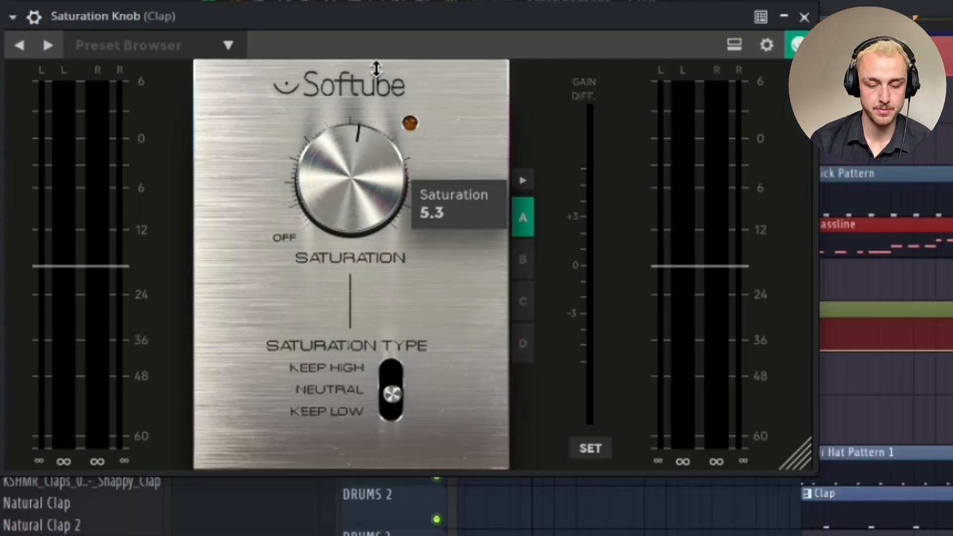
{"action": "left_click_drag", "start_coordinate": [376, 68], "coordinate": [374, 37]}
{"action": "left_click", "coordinate": [588, 457]}
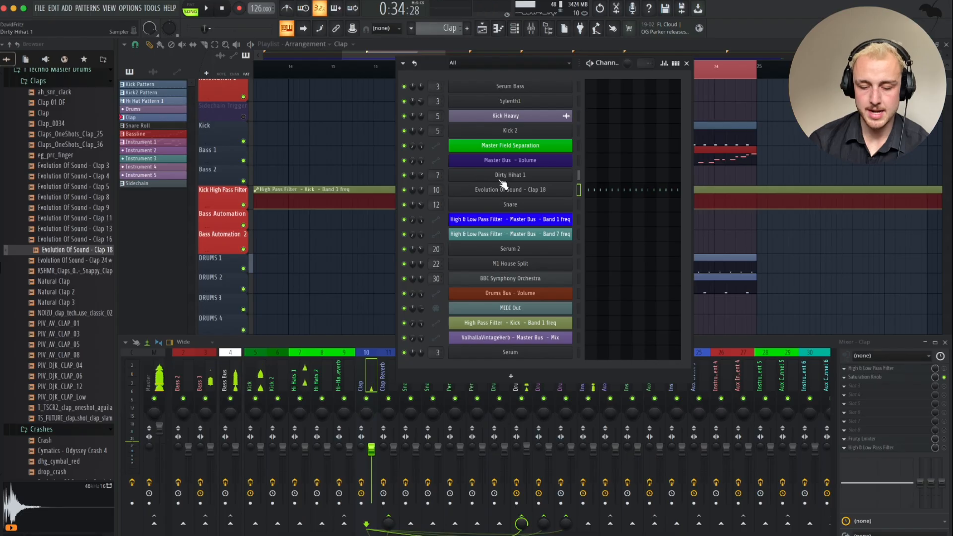
- Shorten the Clap 18 sample in its sampler by reducing the length to about 18%
{"action": "left_click", "coordinate": [501, 190]}
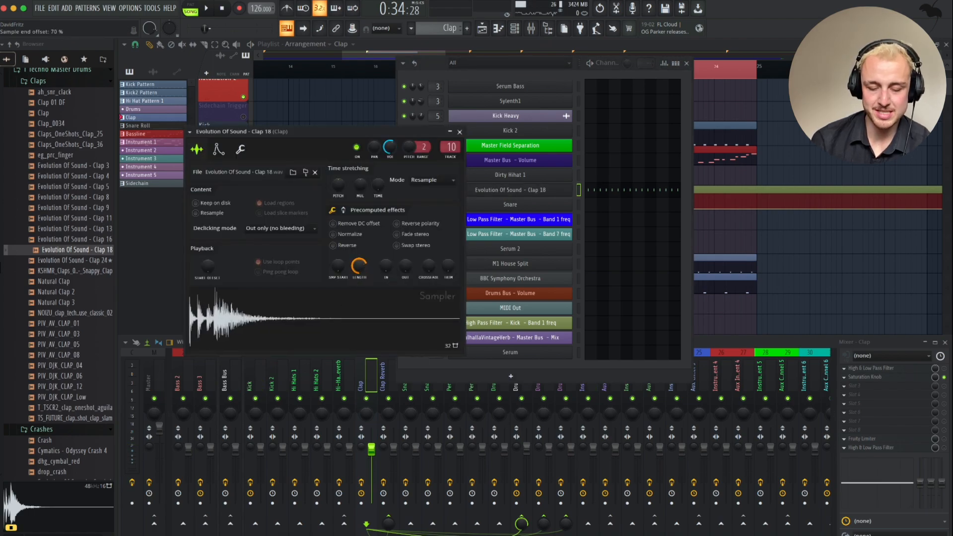
{"action": "left_click_drag", "start_coordinate": [359, 266], "coordinate": [356, 278]}
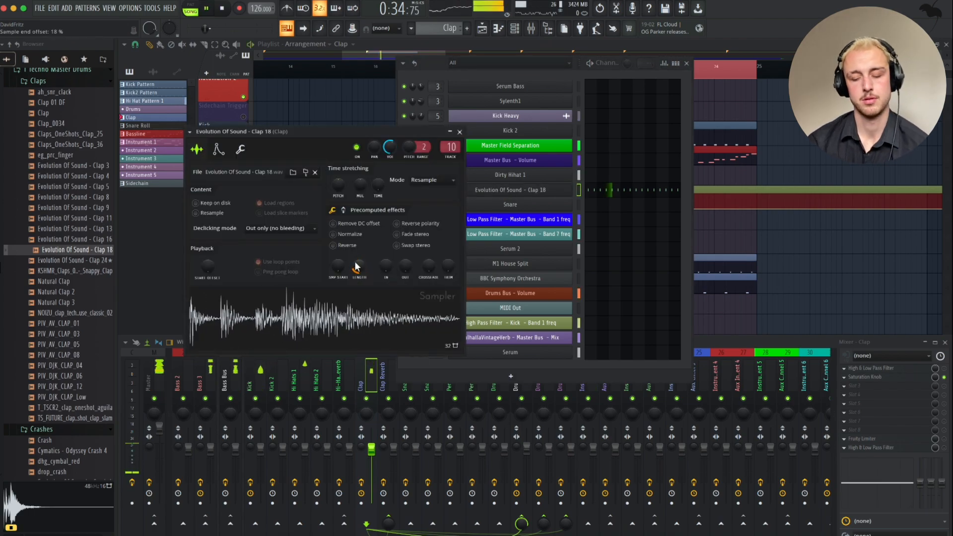
{"action": "left_click_drag", "start_coordinate": [359, 268], "coordinate": [355, 268]}
{"action": "key", "text": "Escape"}
- Set the Clap track's send to Clap Reverb to 44% and audition the clap in the looped drop
{"action": "left_click", "coordinate": [400, 527]}
{"action": "key", "text": "space"}
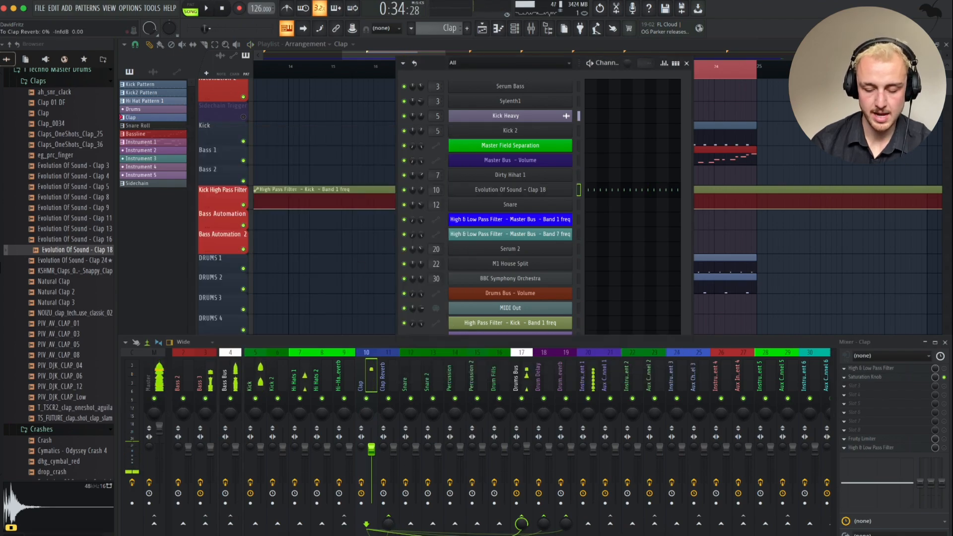
{"action": "left_click_drag", "start_coordinate": [388, 524], "coordinate": [388, 530]}
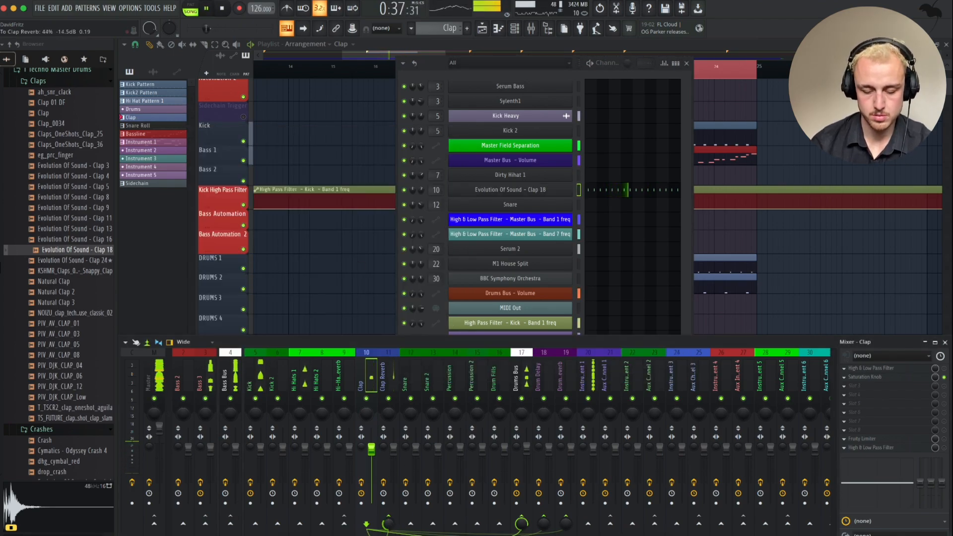
{"action": "key", "text": "F9"}
{"action": "key", "text": "F6"}
{"action": "scroll", "coordinate": [545, 356], "scroll_direction": "right", "scroll_amount": 2}
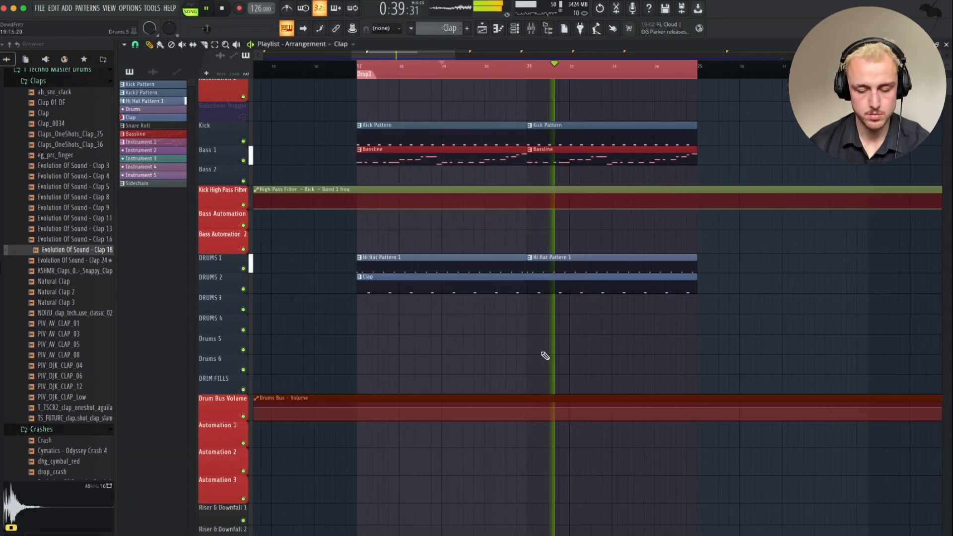
{"action": "key", "text": "space"}
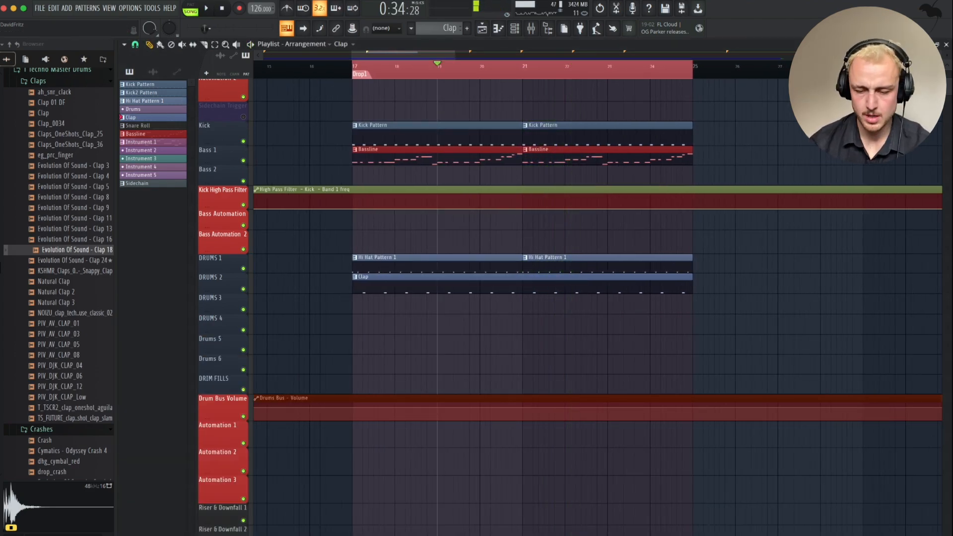
- Inspect the Decapitator on the Kick mixer track while the drop section plays
{"action": "left_click", "coordinate": [532, 28]}
{"action": "left_click", "coordinate": [515, 30]}
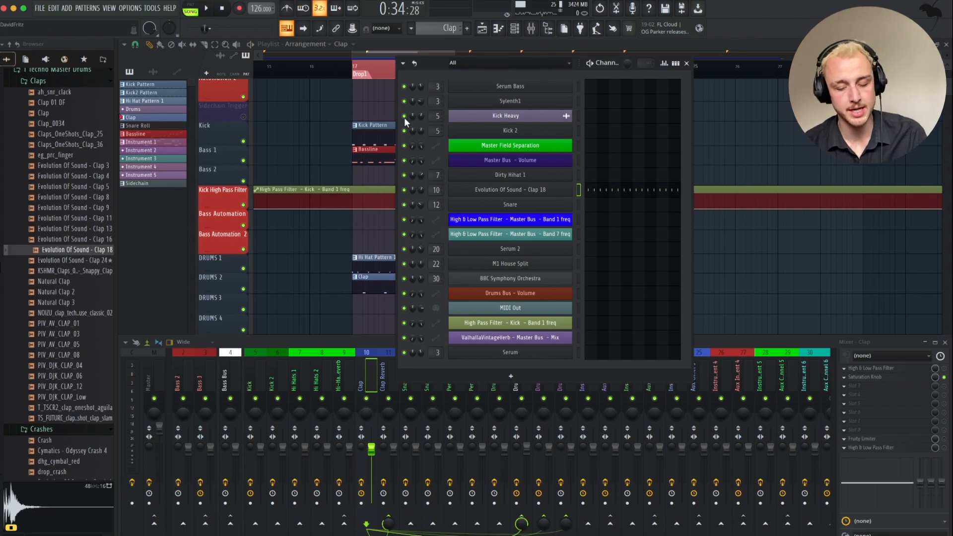
{"action": "left_click", "coordinate": [254, 366]}
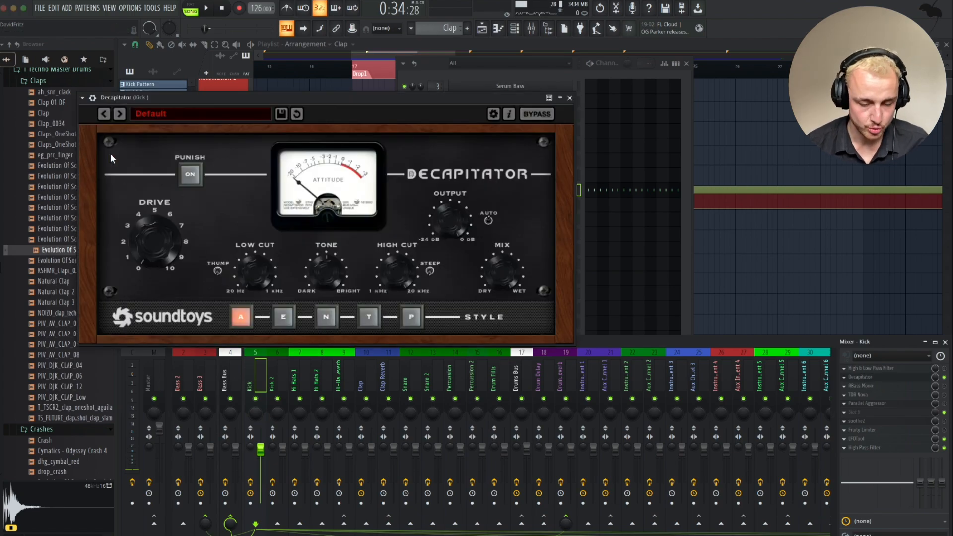
{"action": "key", "text": "space"}
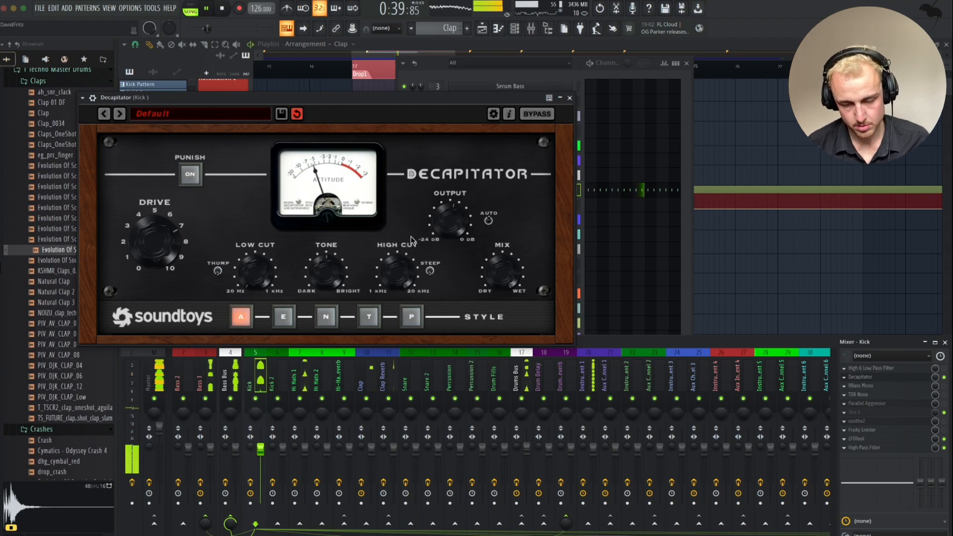
{"action": "key", "text": "Escape"}
{"action": "key", "text": "Escape"}
{"action": "key", "text": "Escape"}
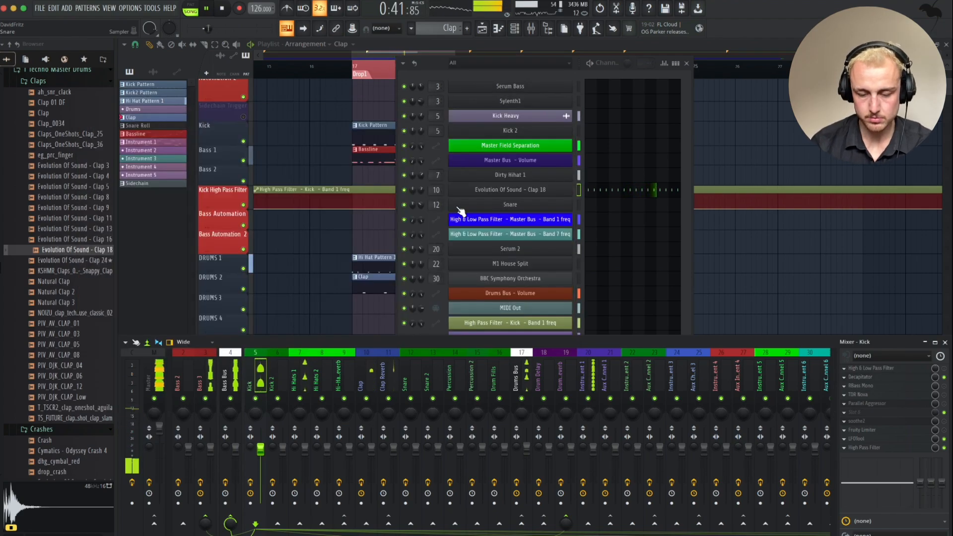
{"action": "key", "text": "space"}
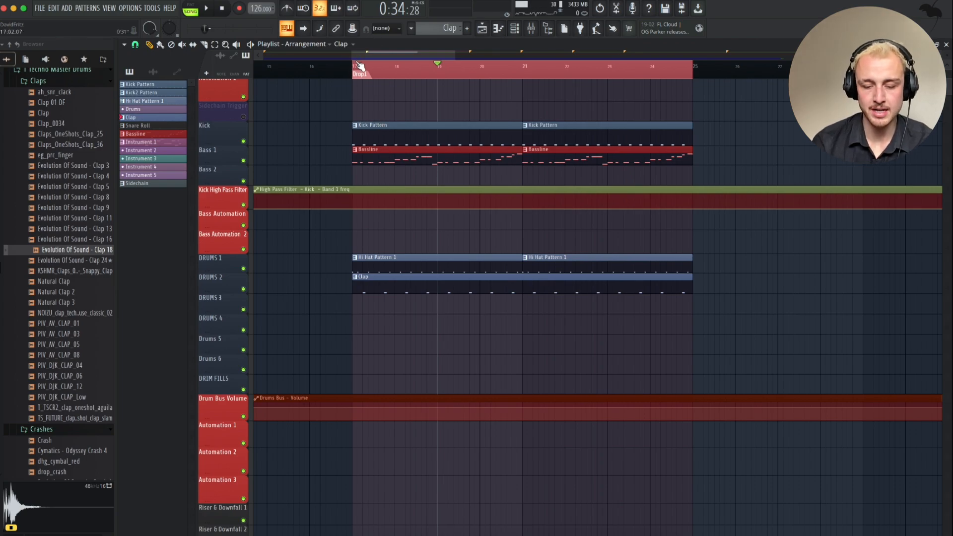
- Add an extra C5 note to the Kick Pattern halfway between the second and third beats of bar 2
{"action": "double_click", "coordinate": [377, 137]}
{"action": "key", "text": "space"}
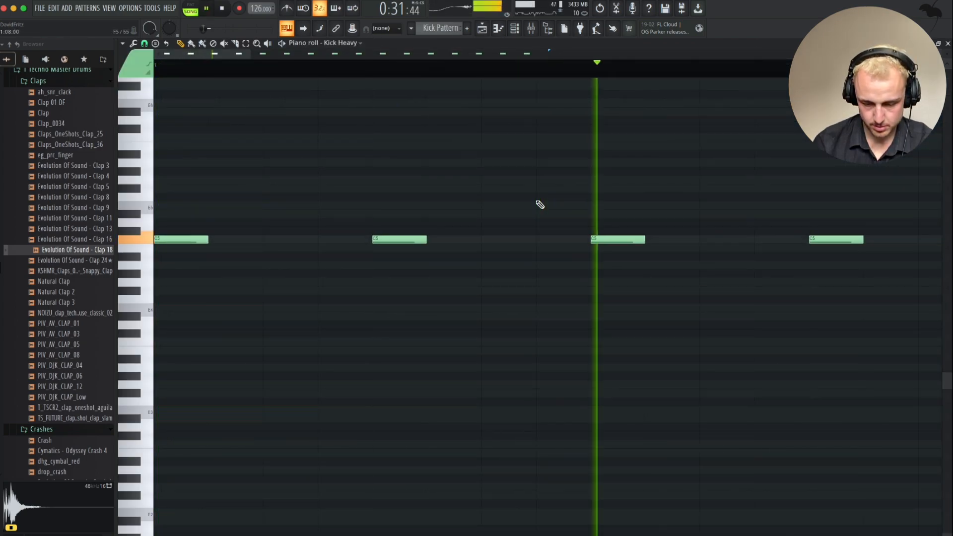
{"action": "scroll", "coordinate": [540, 204], "scroll_direction": "down", "scroll_amount": 2}
{"action": "key", "text": "space"}
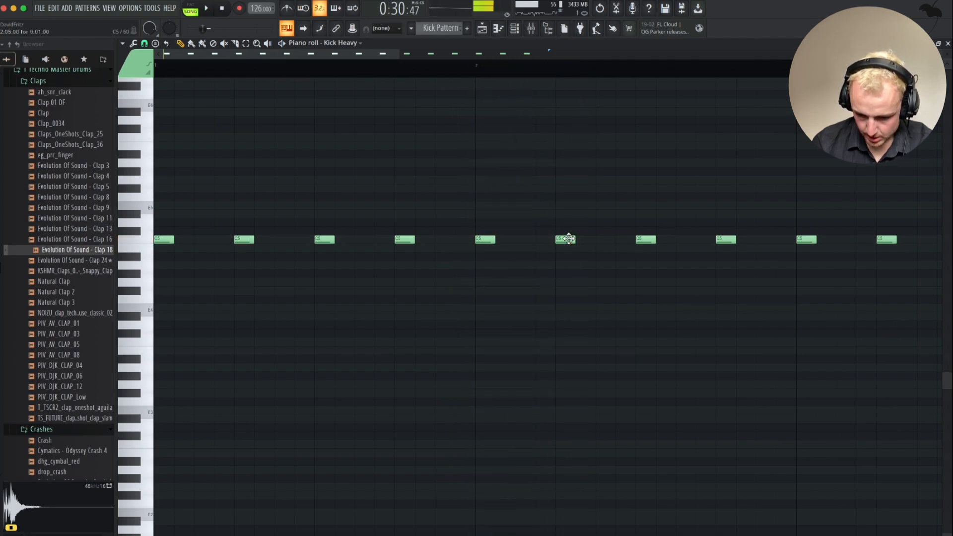
{"action": "left_click", "coordinate": [594, 237]}
{"action": "key", "text": "space"}
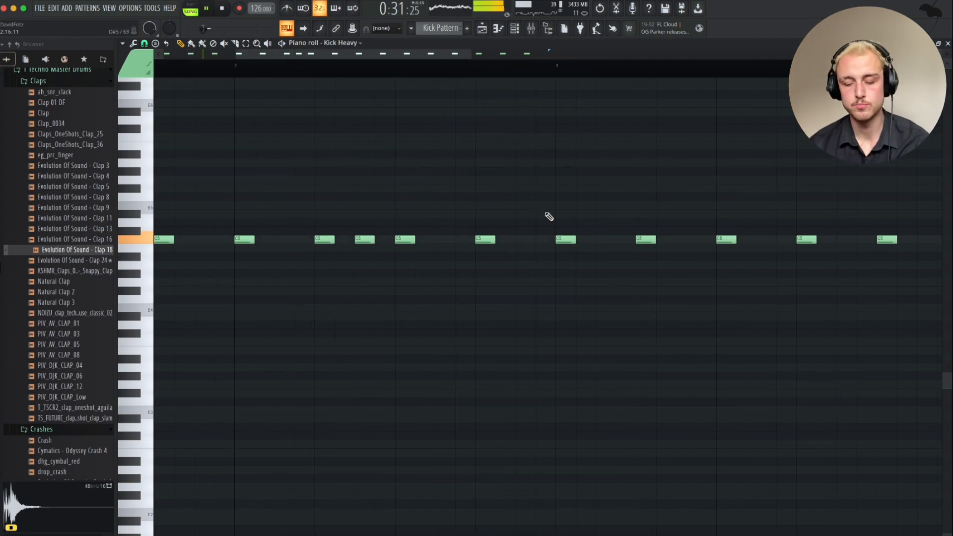
{"action": "scroll", "coordinate": [549, 217], "scroll_direction": "down", "scroll_amount": 1}
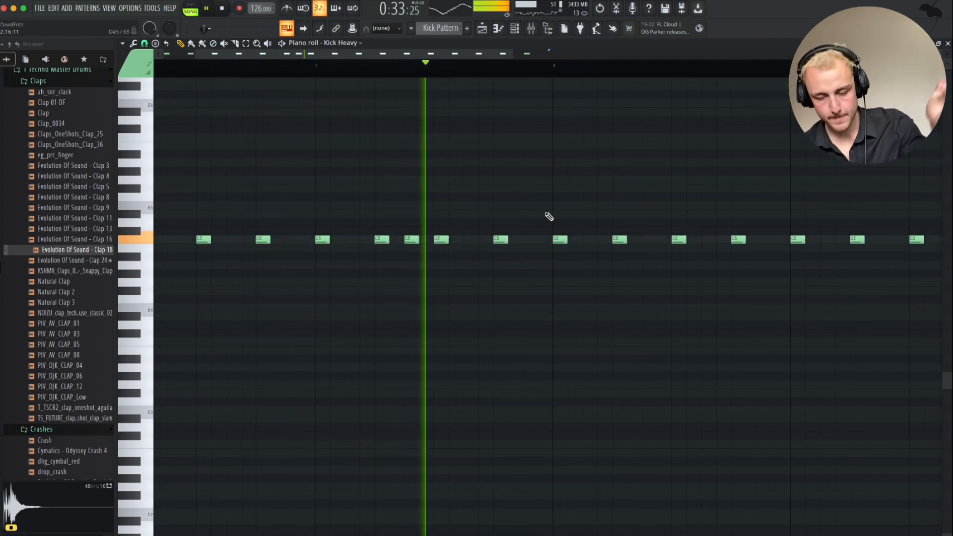
{"action": "scroll", "coordinate": [636, 251], "scroll_direction": "up", "scroll_amount": 1}
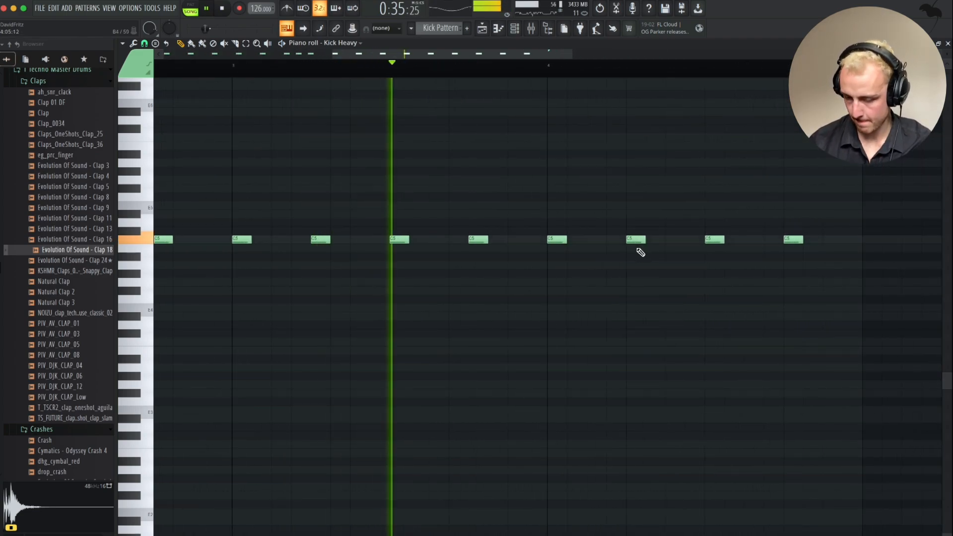
{"action": "left_click", "coordinate": [650, 231]}
{"action": "left_click", "coordinate": [689, 239]}
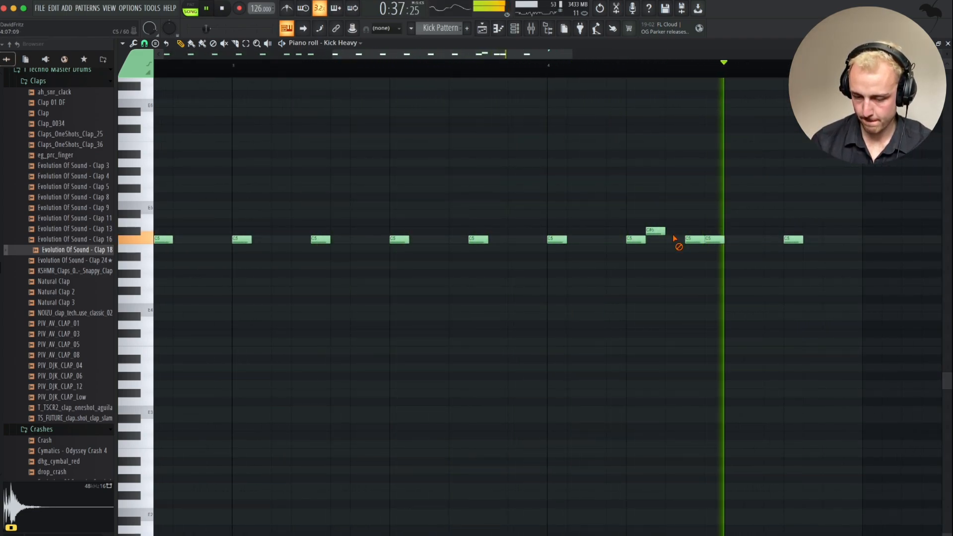
{"action": "right_click", "coordinate": [656, 231]}
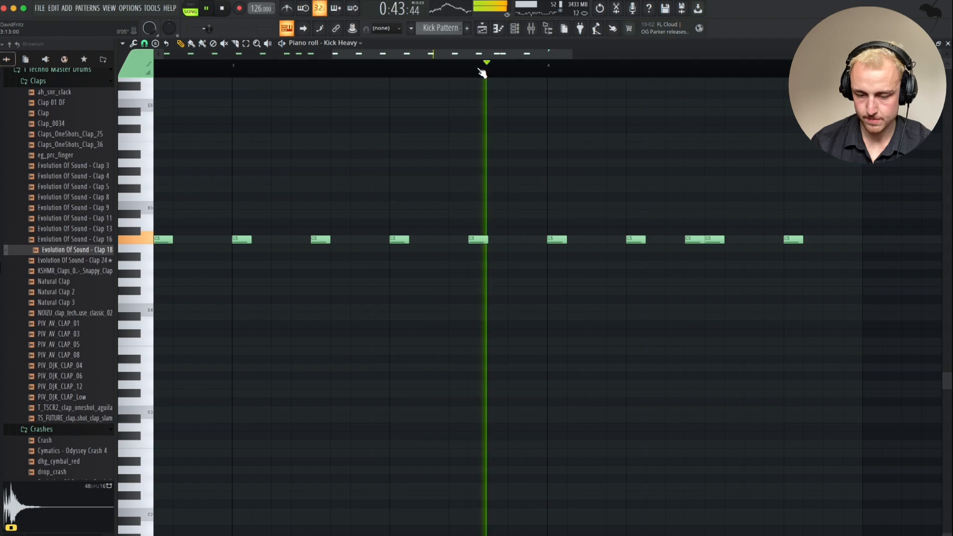
{"action": "right_click", "coordinate": [692, 240]}
- Add two C5 kick notes in bar 4, one directly before the fourth beat and one halfway after it
{"action": "left_click", "coordinate": [769, 240]}
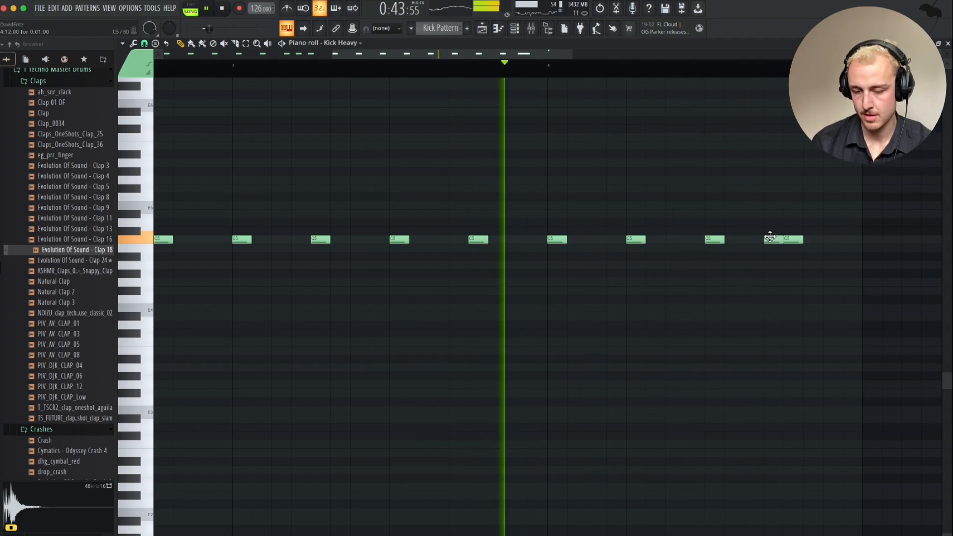
{"action": "left_click", "coordinate": [829, 231]}
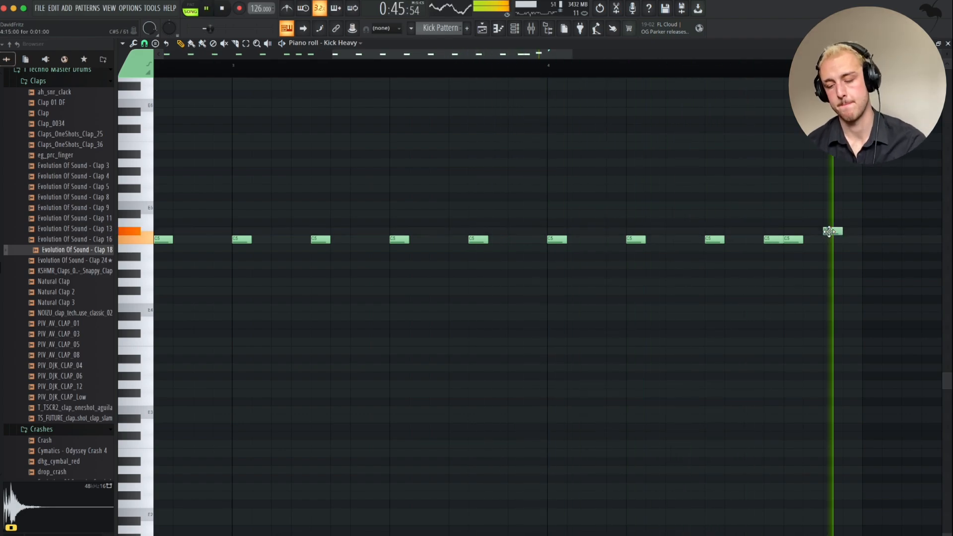
{"action": "left_click_drag", "start_coordinate": [829, 235], "coordinate": [829, 240]}
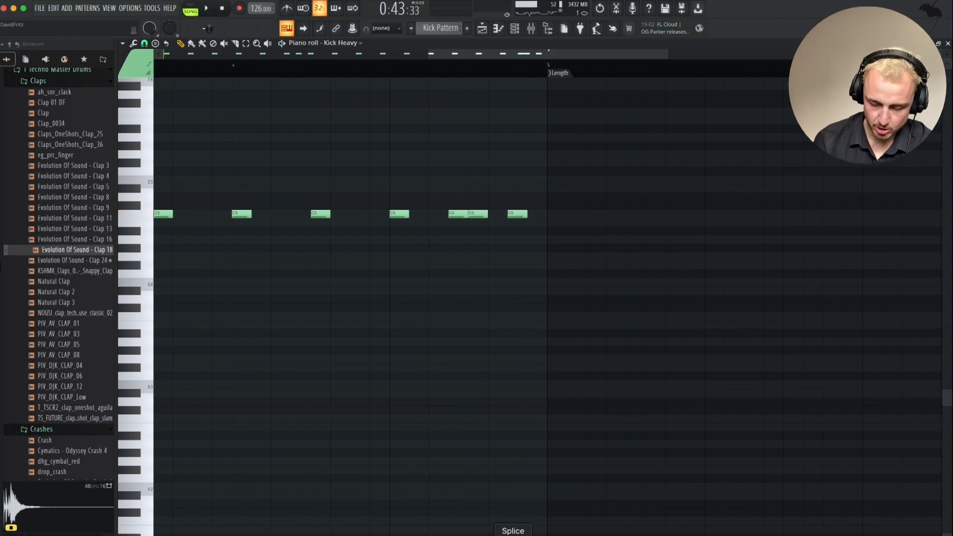
- Lower the velocities of the two added bar 4 kick notes, setting the first to about 53%
{"action": "left_click_drag", "start_coordinate": [534, 502], "coordinate": [531, 268]}
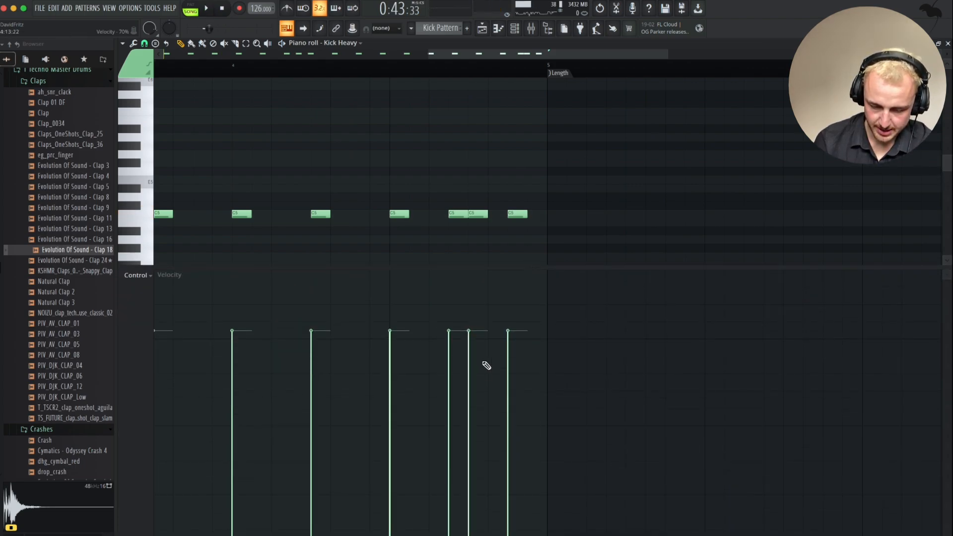
{"action": "left_click", "coordinate": [453, 400]}
{"action": "key", "text": "space"}
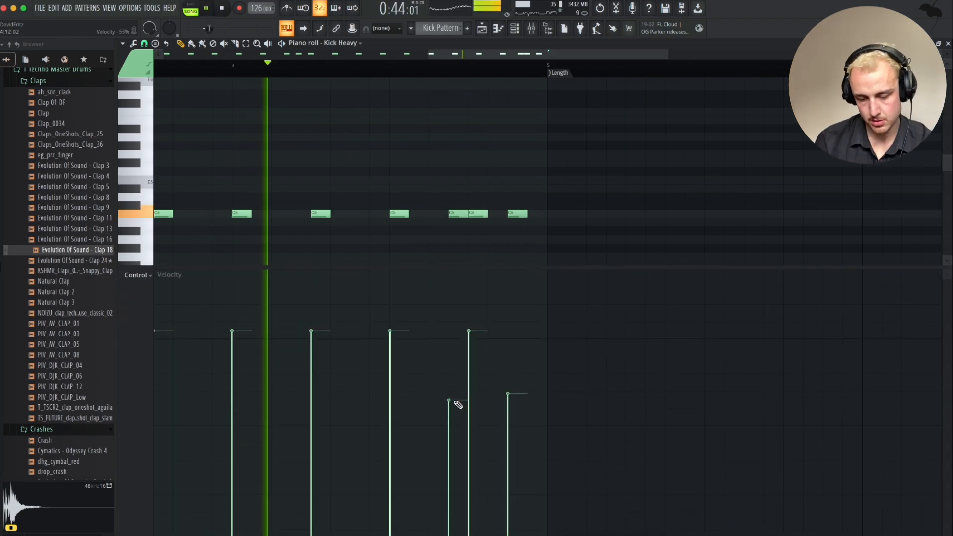
{"action": "left_click", "coordinate": [505, 412]}
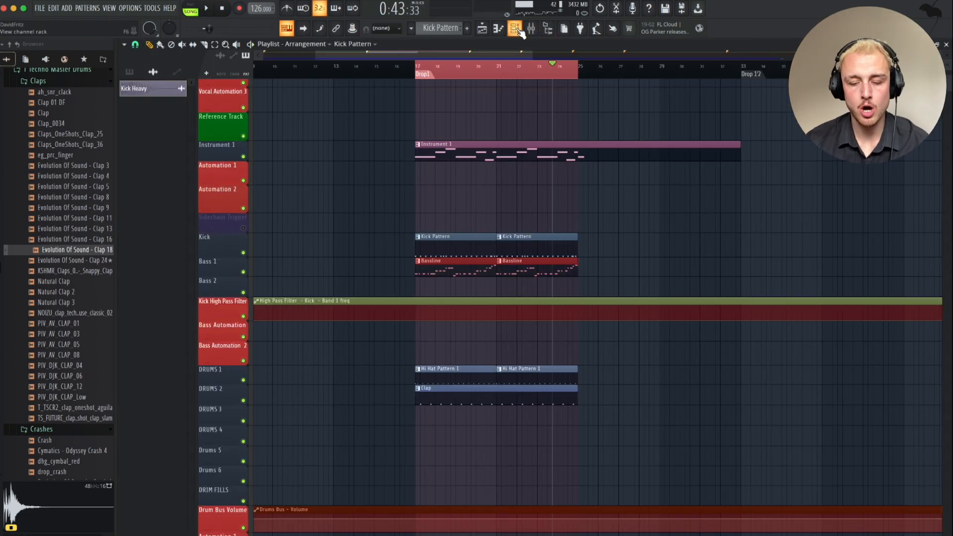
- Place the Instrument 2 pattern on the Instrument 2 track at bar 17 and extend it across the Drop1 section
{"action": "left_click", "coordinate": [519, 30]}
{"action": "left_click", "coordinate": [516, 29]}
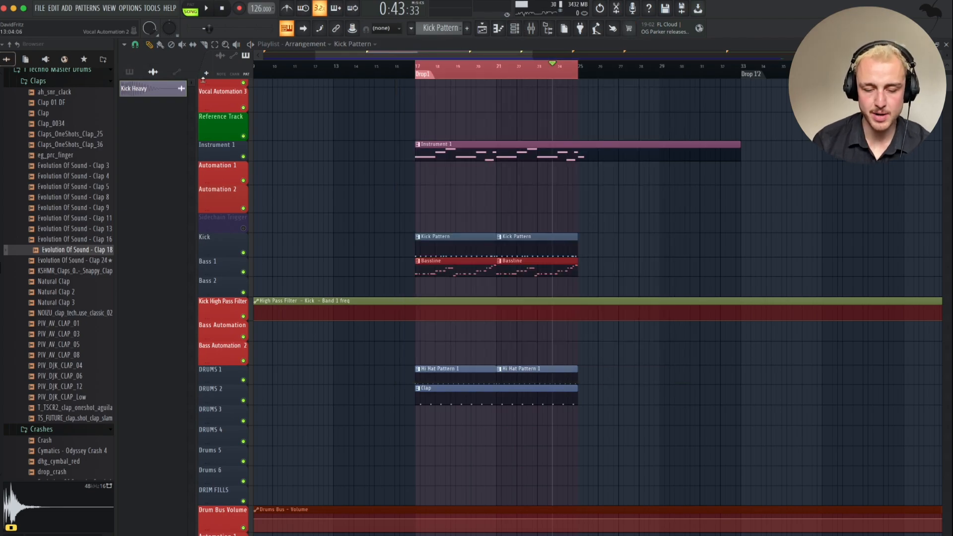
{"action": "left_click", "coordinate": [140, 72]}
{"action": "left_click", "coordinate": [143, 148]}
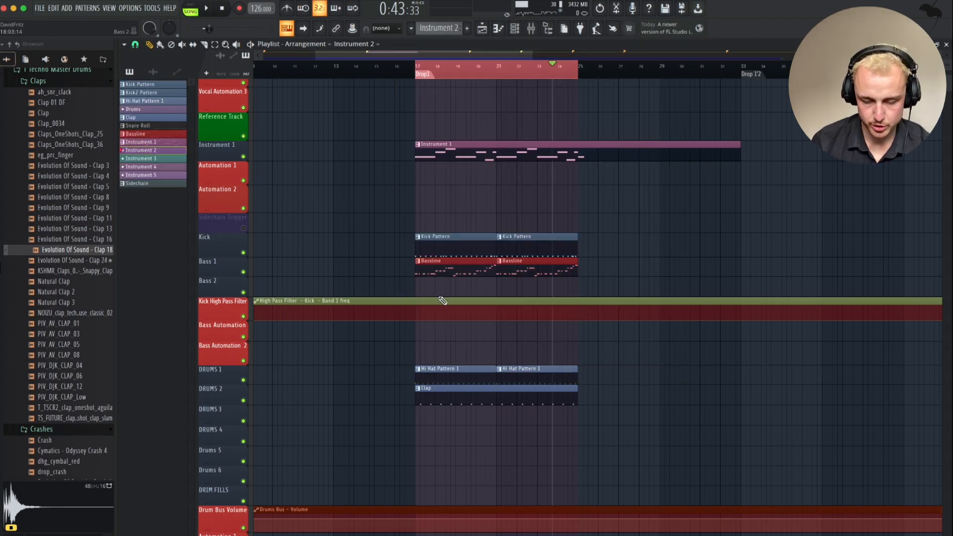
{"action": "scroll", "coordinate": [443, 300], "scroll_direction": "down", "scroll_amount": 8}
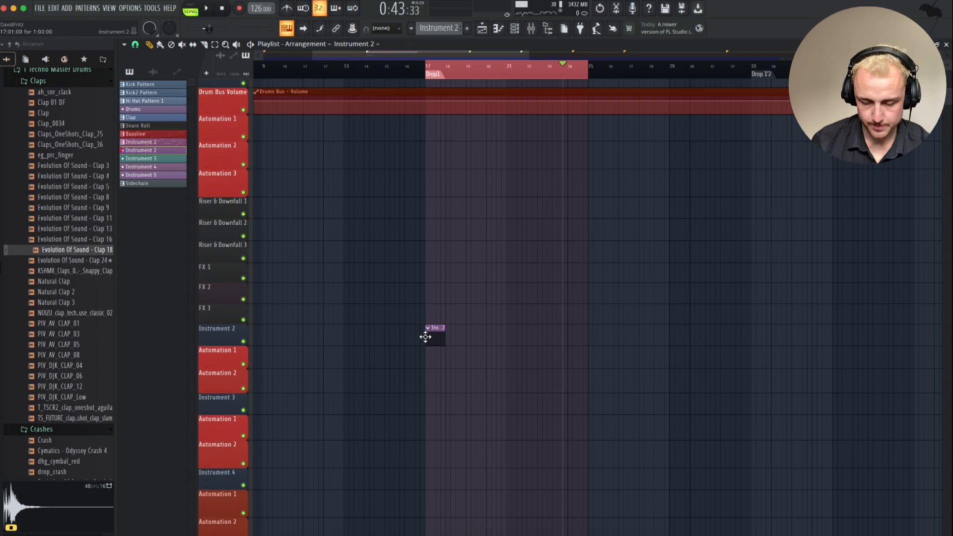
{"action": "left_click_drag", "start_coordinate": [443, 337], "coordinate": [585, 334]}
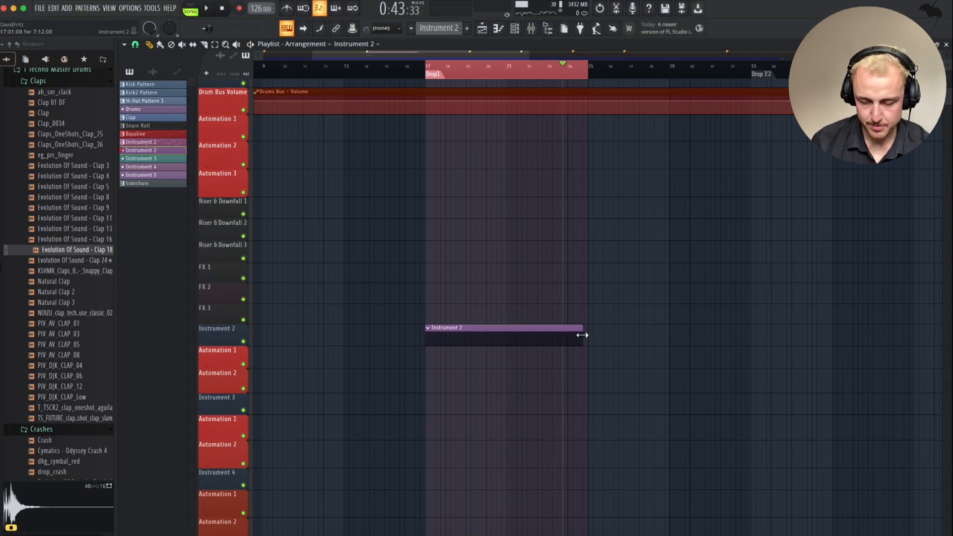
- Add a new Serum instrument for Instrument 2, load the Lush Pad preset and audition it
{"action": "left_click", "coordinate": [512, 37]}
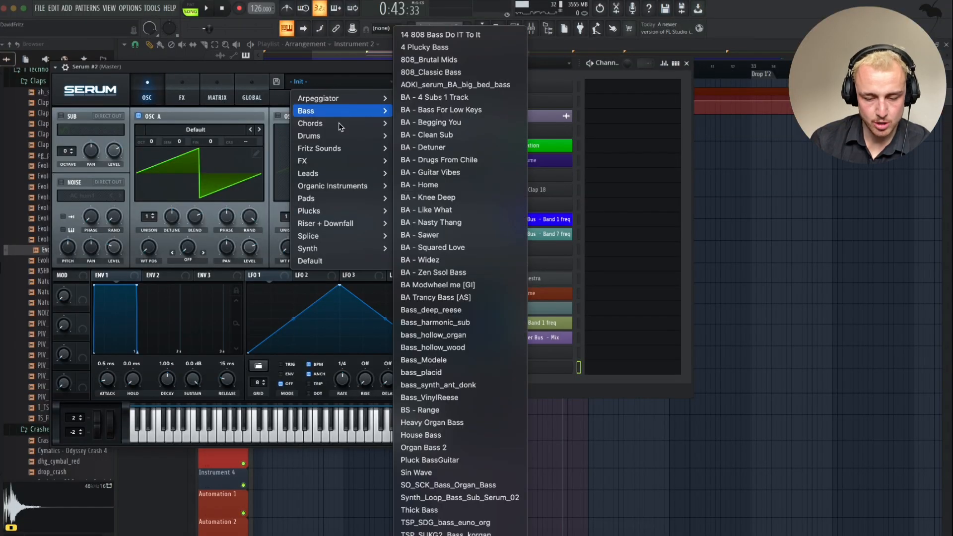
{"action": "mouse_move", "coordinate": [339, 123]}
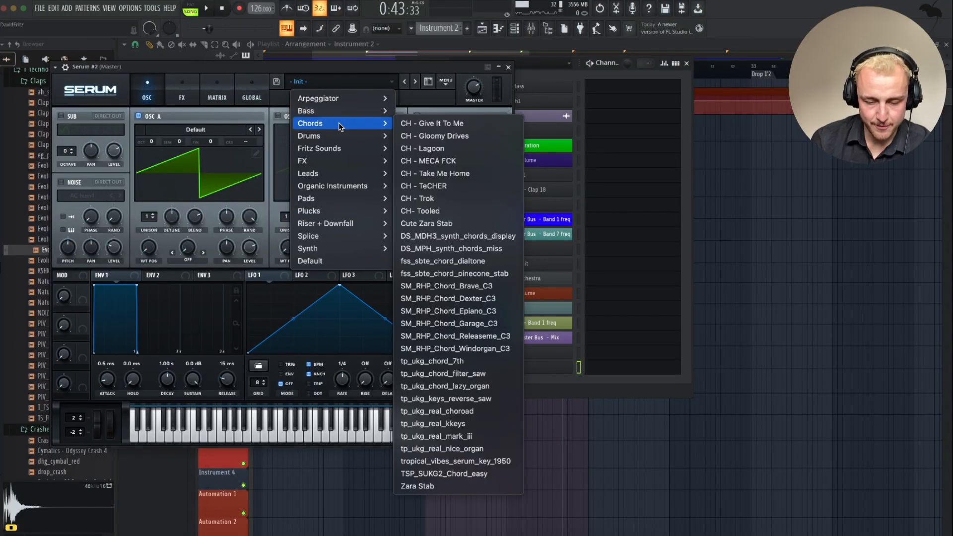
{"action": "mouse_move", "coordinate": [337, 148]}
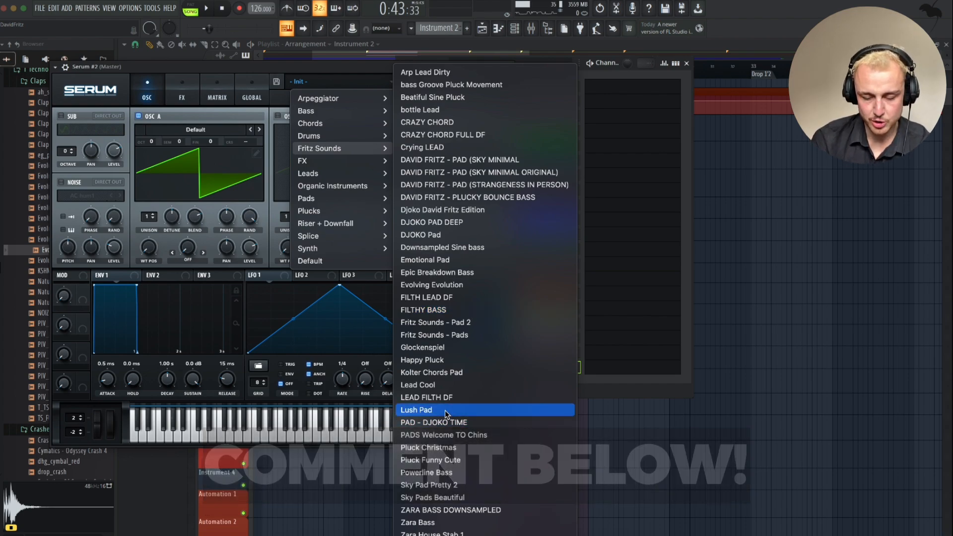
{"action": "left_click", "coordinate": [445, 411]}
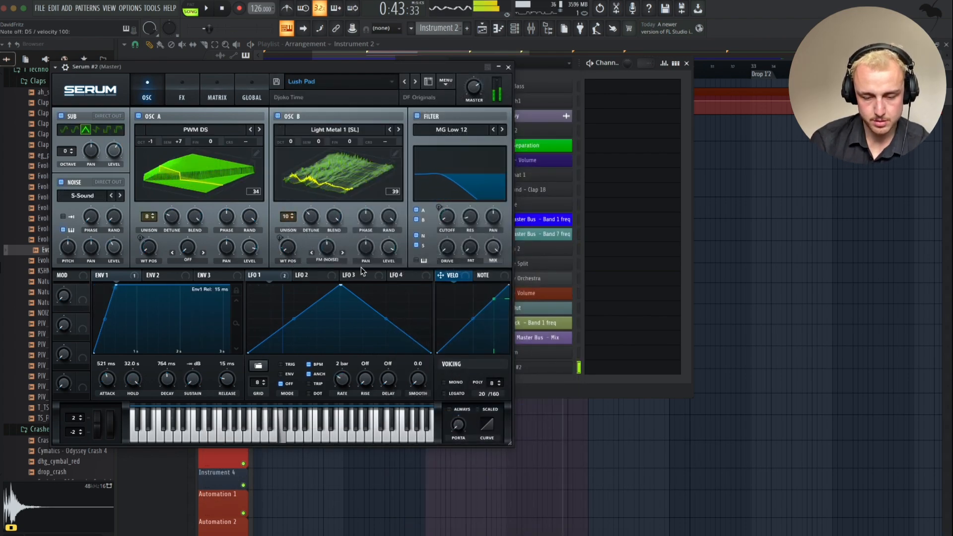
{"action": "key", "text": "space"}
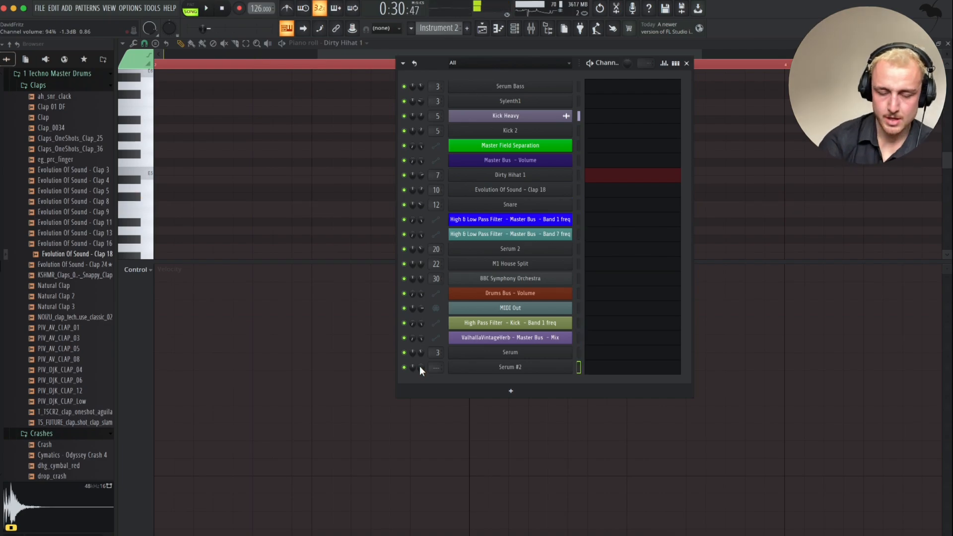
- Change oscillator A's wavetable in Serum #2 to the analog BS2 - Filthy and audition the pad
{"action": "left_click", "coordinate": [468, 366]}
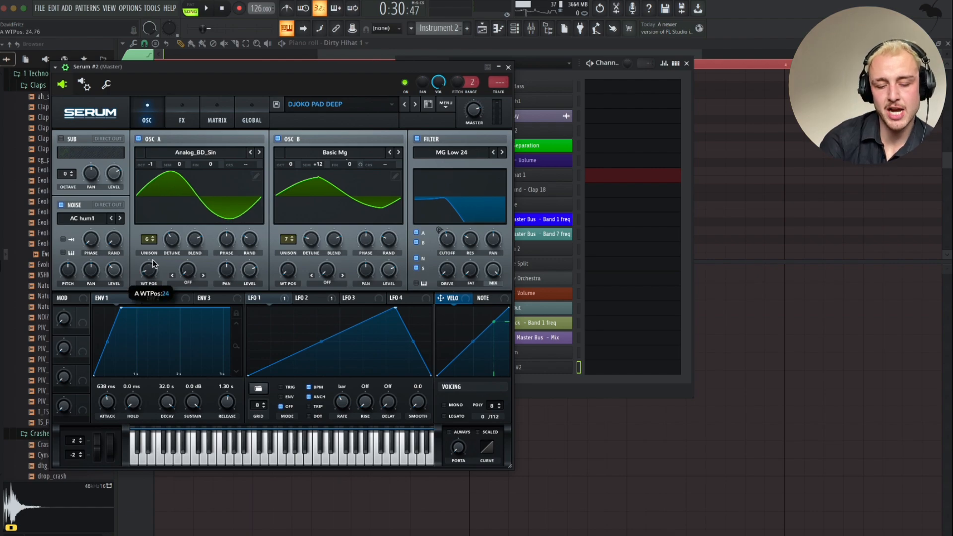
{"action": "left_click", "coordinate": [218, 154]}
{"action": "mouse_move", "coordinate": [200, 168]}
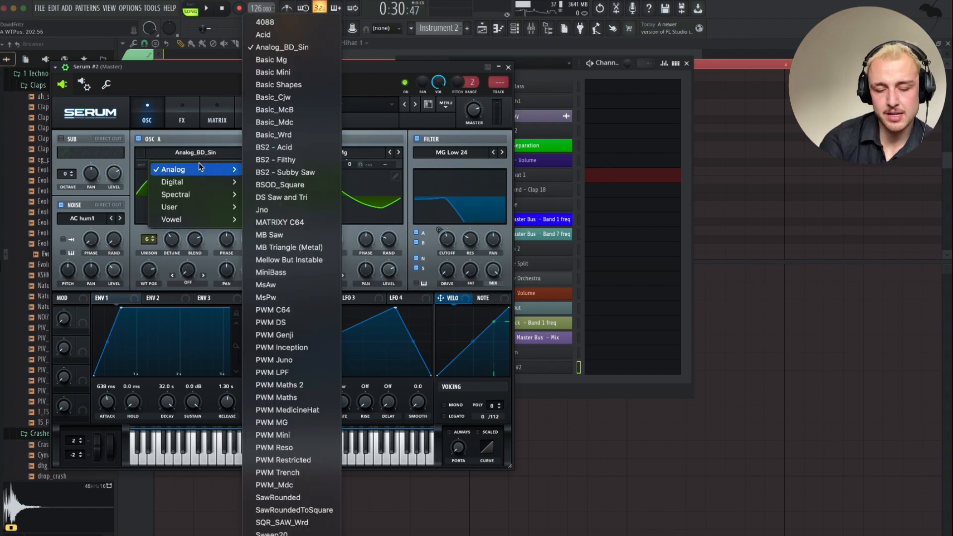
{"action": "left_click", "coordinate": [270, 153]}
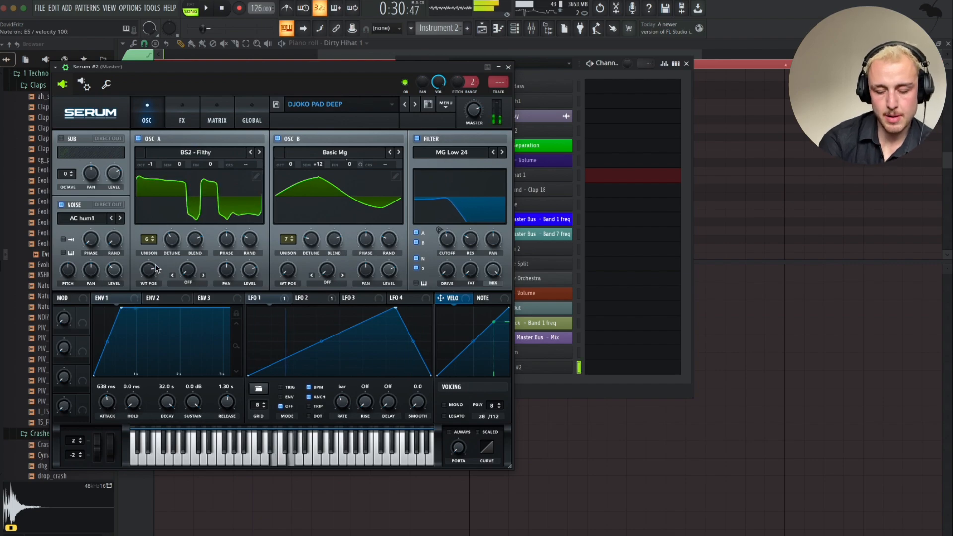
{"action": "key", "text": "space"}
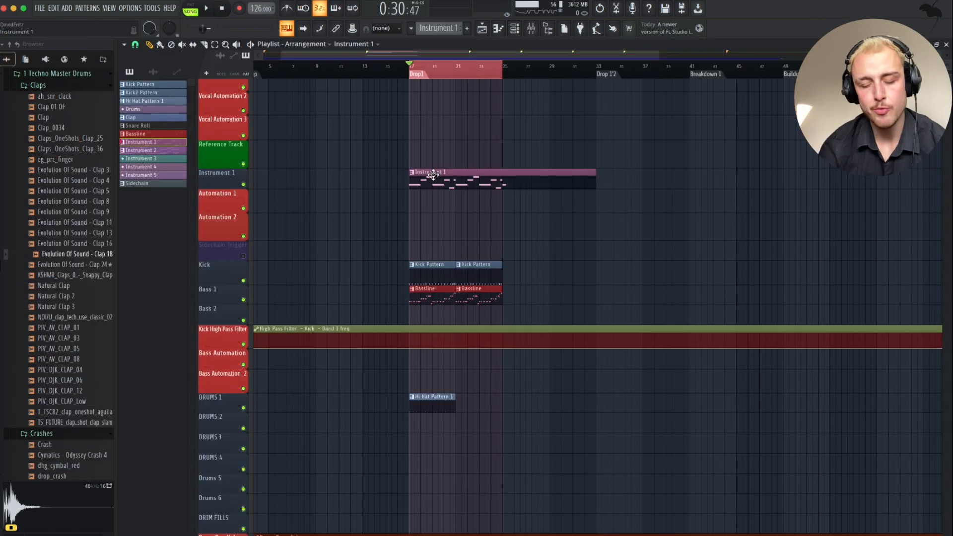
- Place an Instrument 1 clip at bar 1 of the Intro+Buildup section and shorten it to 8 bars
{"action": "scroll", "coordinate": [433, 174], "scroll_direction": "left", "scroll_amount": 2}
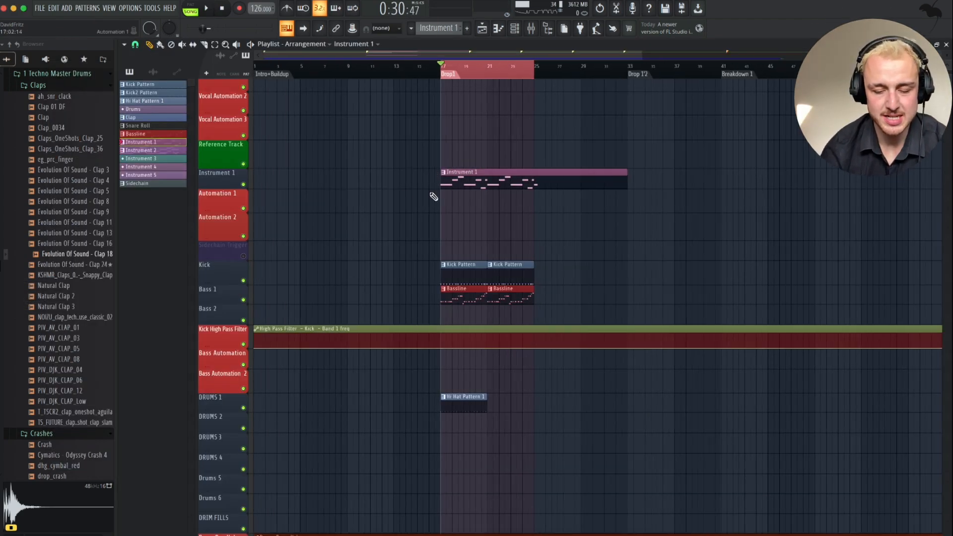
{"action": "left_click_drag", "start_coordinate": [431, 185], "coordinate": [239, 183]}
{"action": "right_click", "coordinate": [435, 187]}
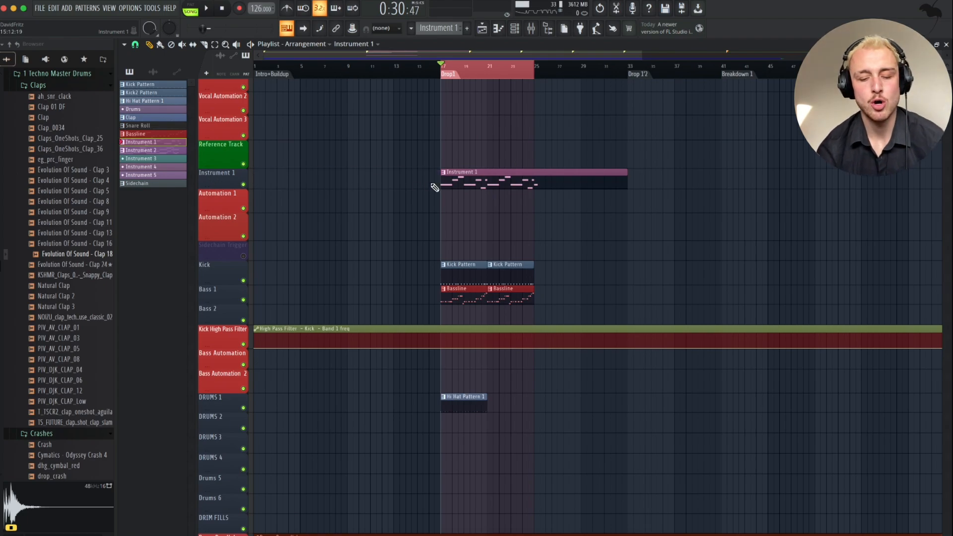
{"action": "left_click", "coordinate": [296, 177]}
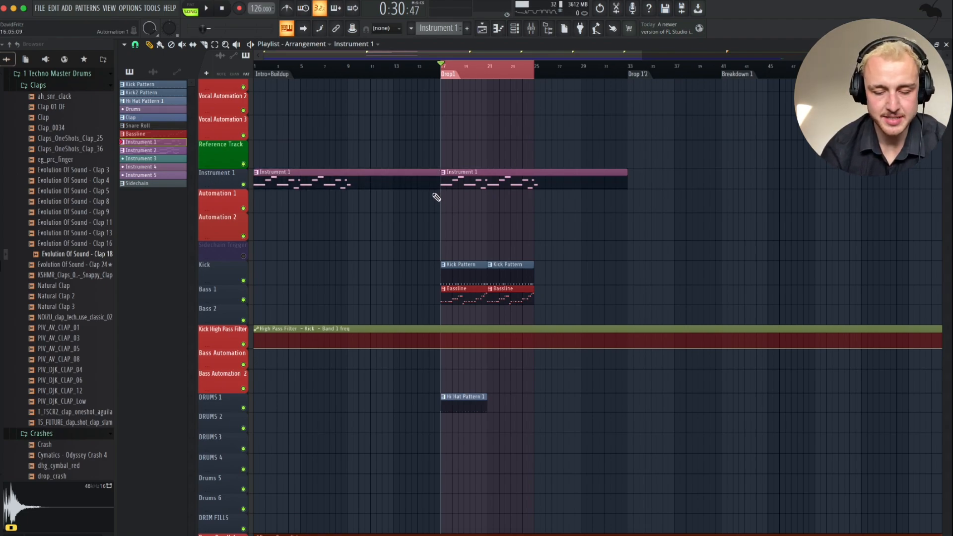
{"action": "left_click_drag", "start_coordinate": [436, 188], "coordinate": [350, 187]}
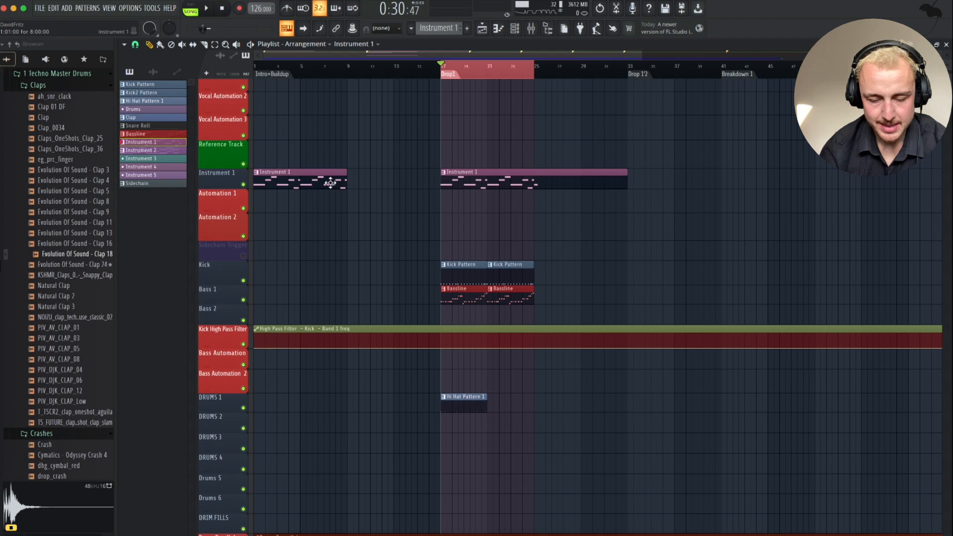
- Place a second 8-bar Instrument 1 clip at bar 9 on the Instrument 1 track, directly before the Drop1 section
{"action": "left_click", "coordinate": [354, 159]}
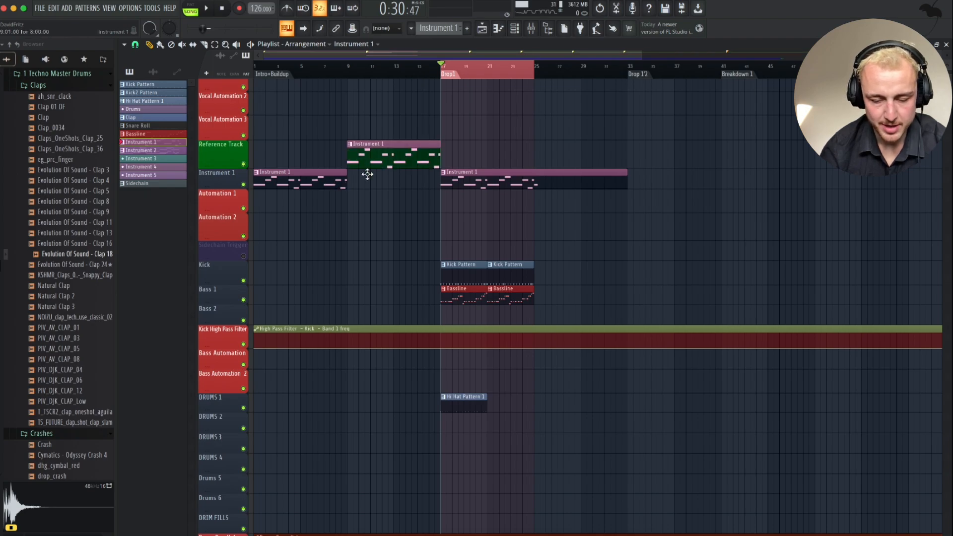
{"action": "left_click_drag", "start_coordinate": [368, 174], "coordinate": [366, 185]}
- Open the High & Low Pass Filter on the Instrument 1 mixer channel, adjust its low-pass band and audition the melody
{"action": "left_click", "coordinate": [514, 29]}
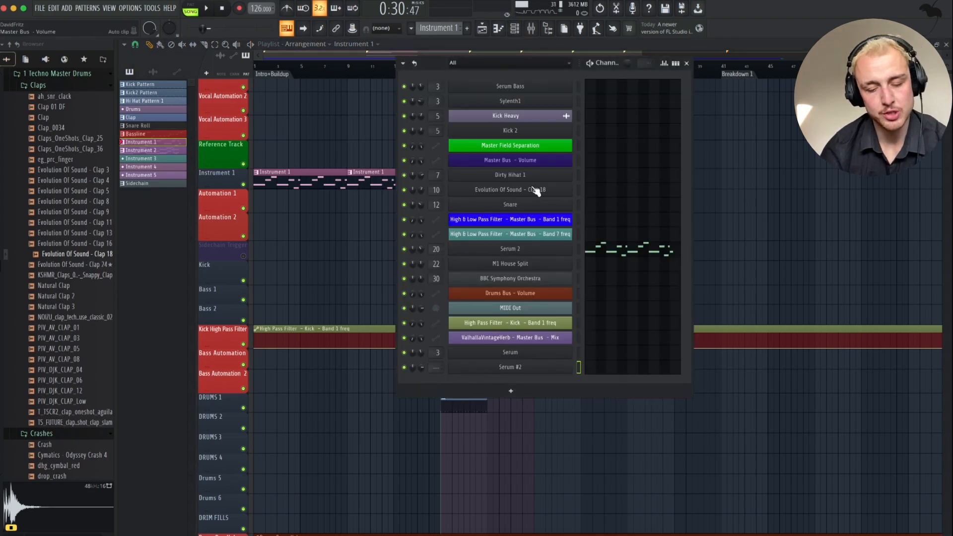
{"action": "left_click", "coordinate": [514, 29]}
{"action": "left_click", "coordinate": [535, 30]}
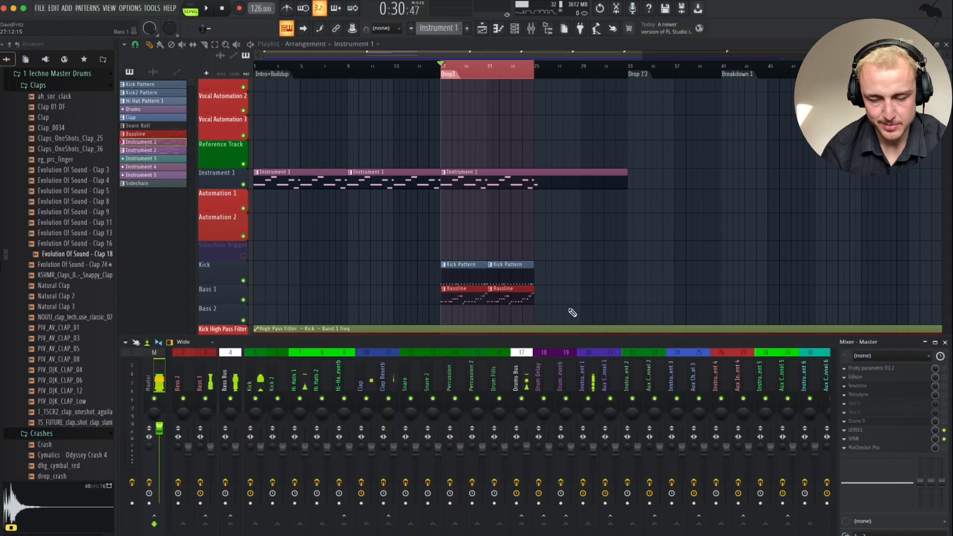
{"action": "left_click", "coordinate": [577, 373]}
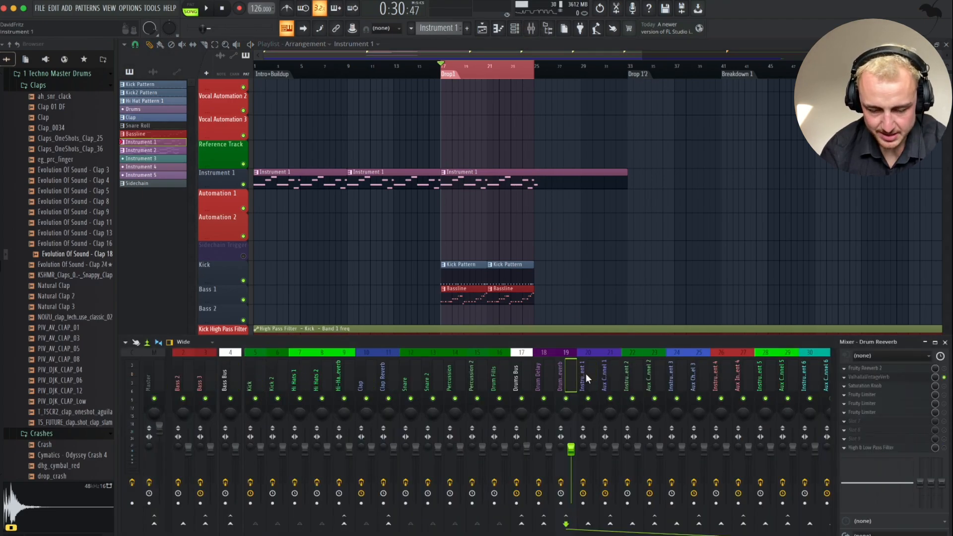
{"action": "left_click", "coordinate": [898, 450]}
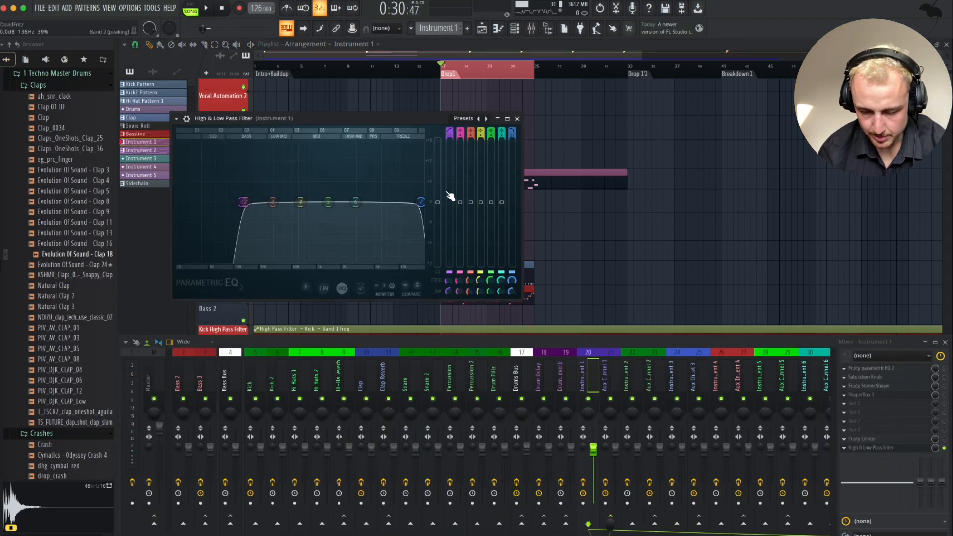
{"action": "mouse_move", "coordinate": [421, 202]}
{"action": "left_mouse_down"}
{"action": "mouse_move", "coordinate": [304, 202]}
{"action": "mouse_move", "coordinate": [422, 202]}
{"action": "left_mouse_up"}
{"action": "key", "text": "space"}
{"action": "key", "text": "space"}
{"action": "key", "text": "space"}
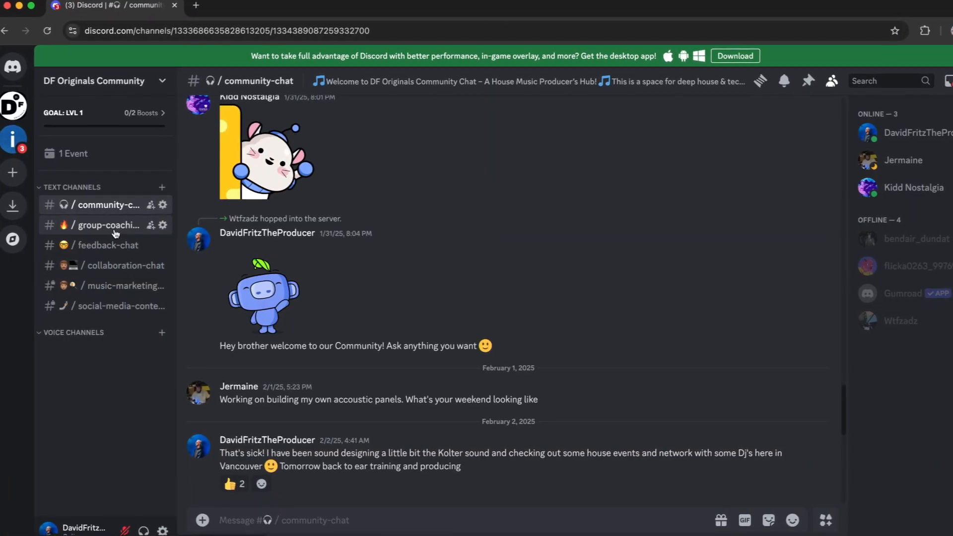
- Switch to the DF Originals Community server on Discord and view the group-coaching-webinars and feedback-chat channels
{"action": "left_click", "coordinate": [104, 163]}
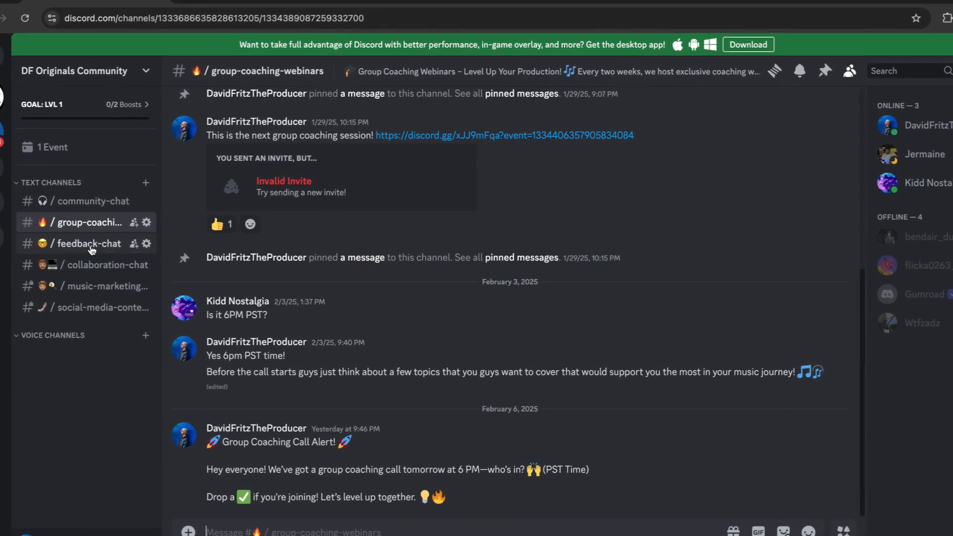
{"action": "left_click", "coordinate": [82, 245]}
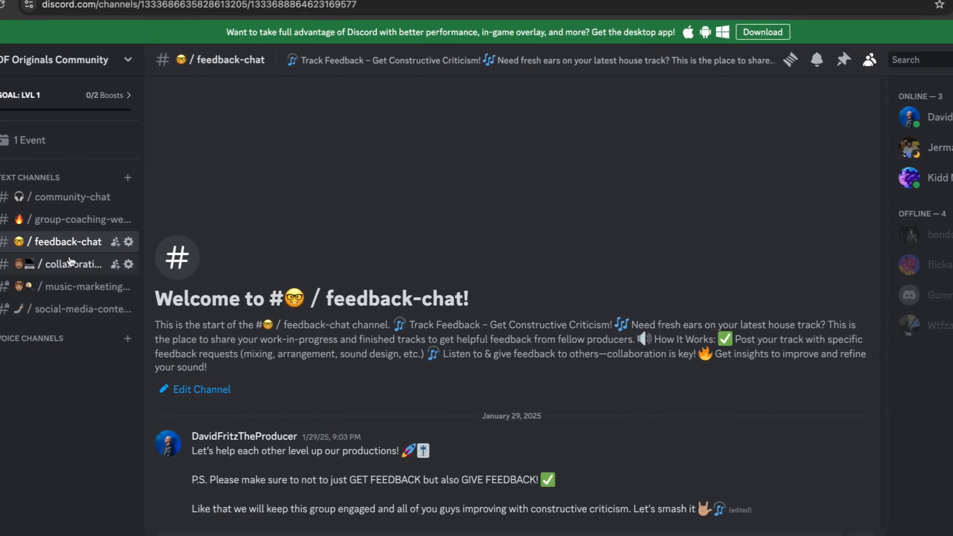